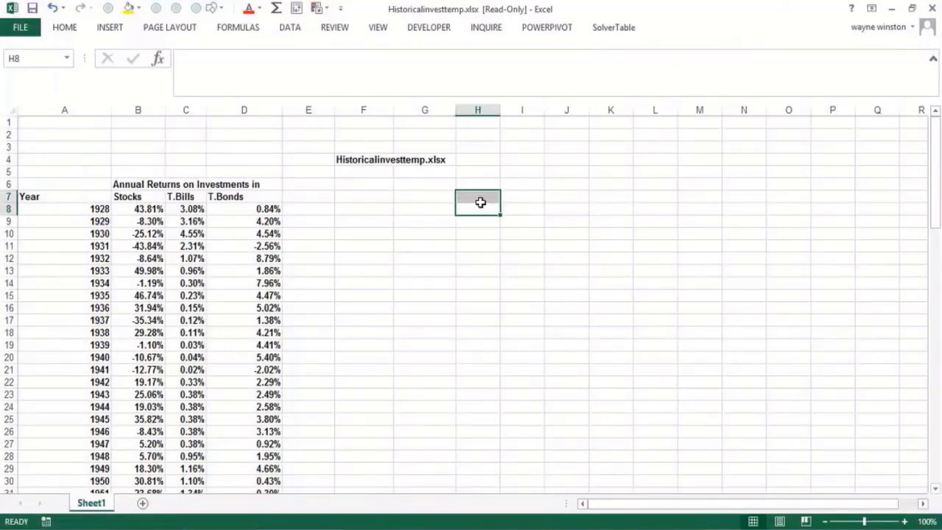
Enter the note "With the F3 key u can paste range names in formulas" in cell H8.
left_click(479, 183)
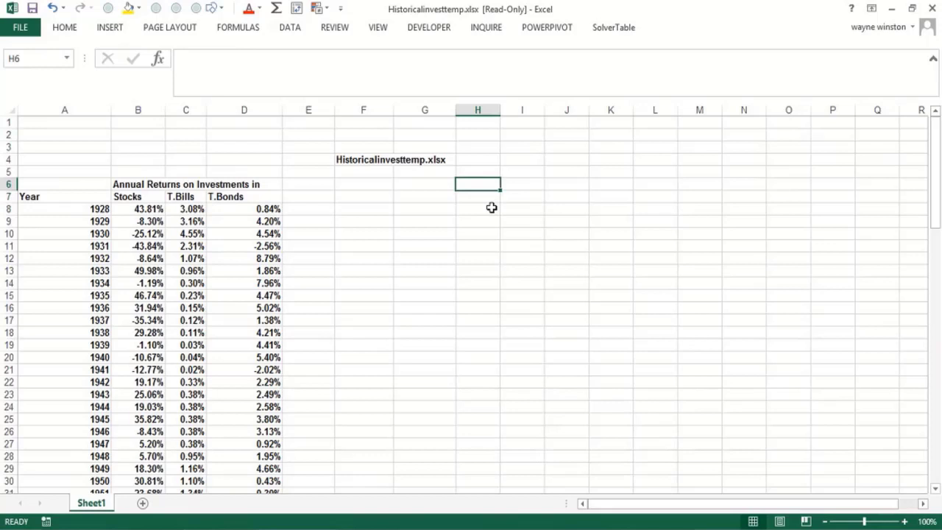
left_click(488, 204)
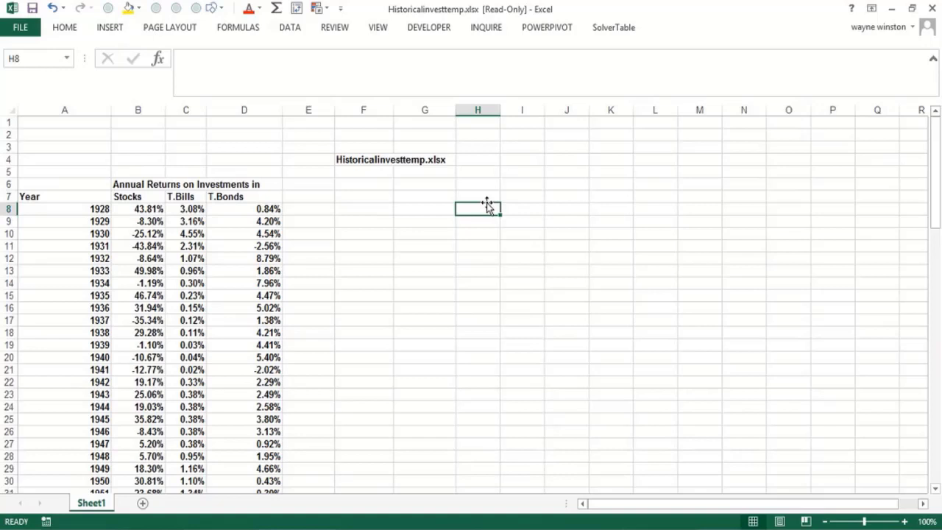
type("With the F3")
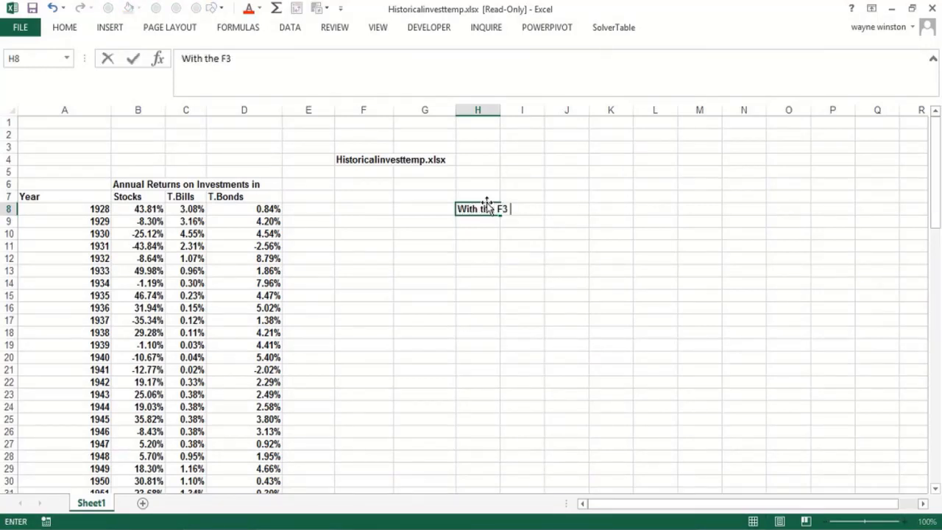
type(" key u can pas")
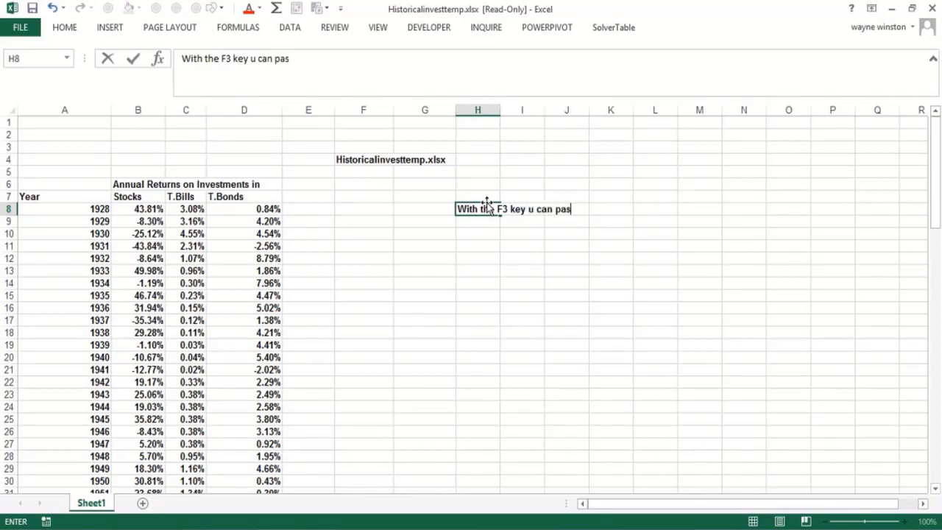
type("te range names inform")
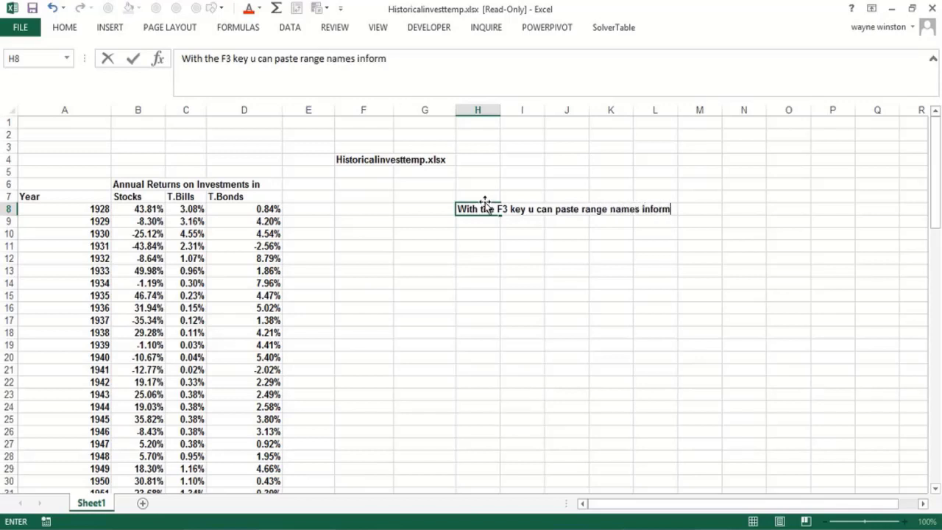
type("ul")
key("BackSpace")
key("BackSpace")
key("BackSpace")
key("BackSpace")
key("BackSpace")
type("formulas")
key("Return")
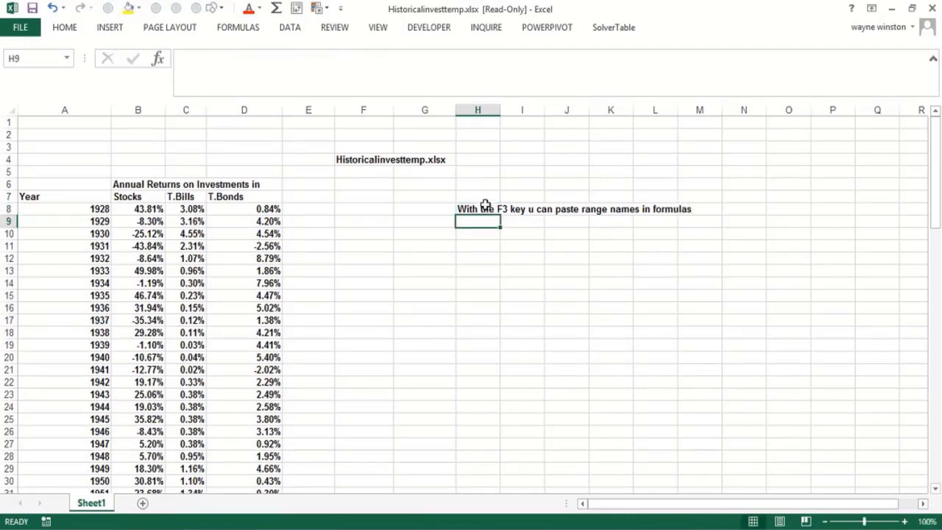
left_click(479, 257)
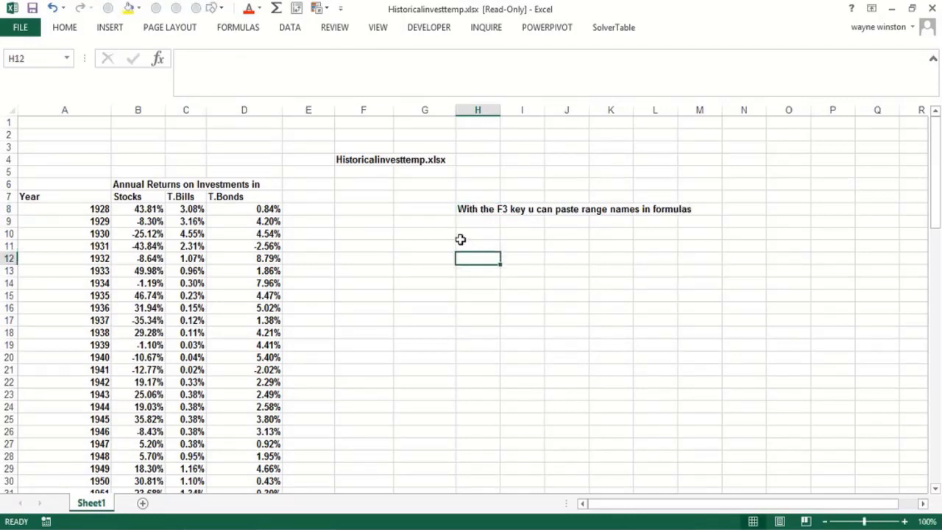
left_click(524, 262)
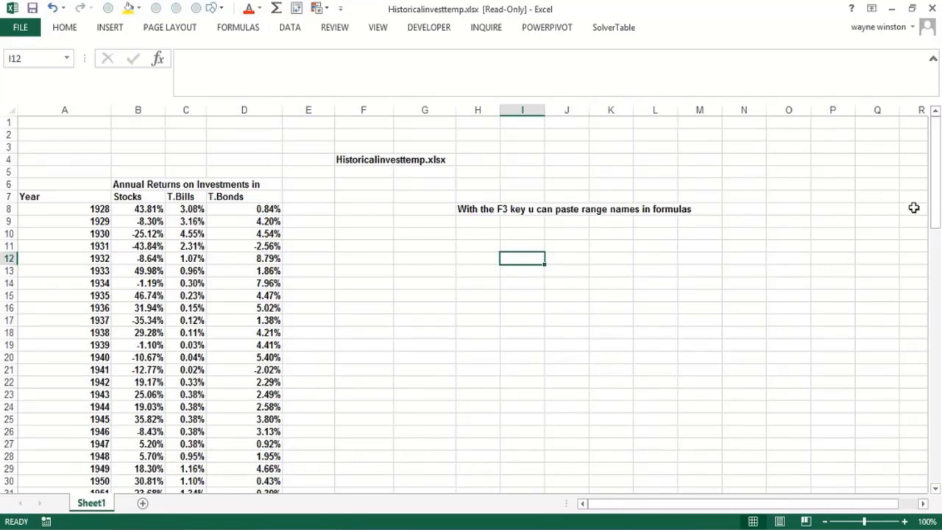
left_click(879, 269)
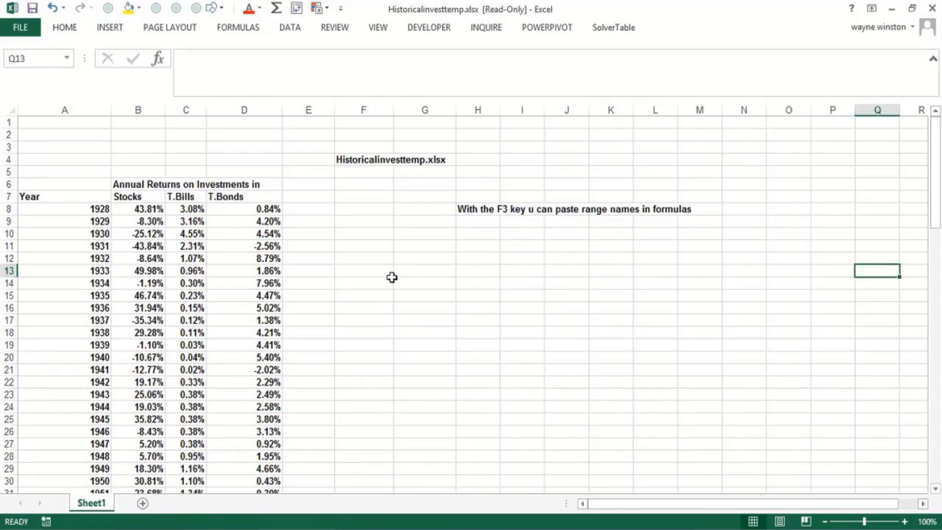
Examine the headings and first annual returns of the Stocks, T.Bills and T.Bonds columns.
left_click(153, 201)
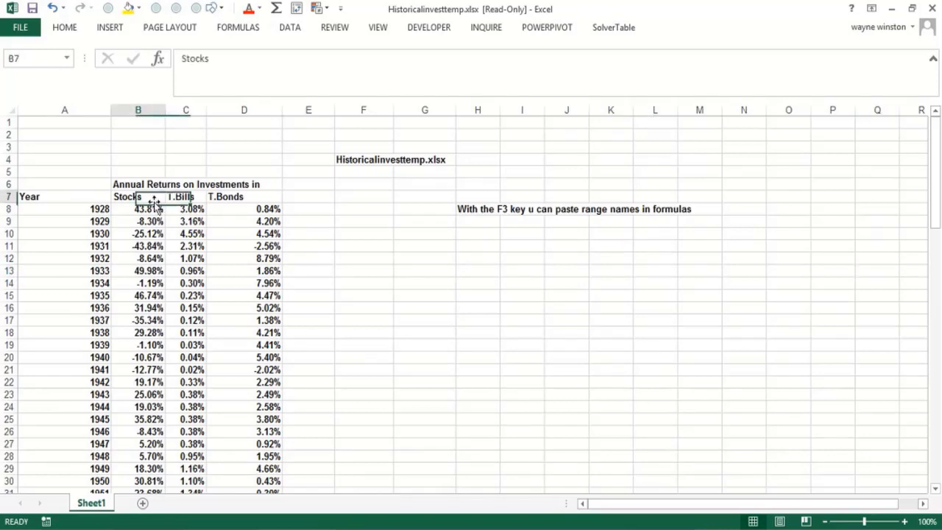
left_click(151, 211)
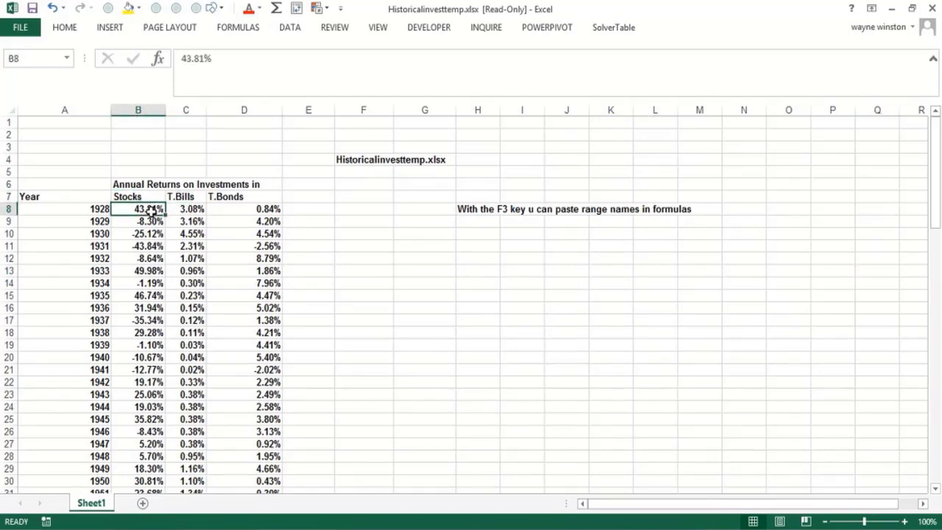
key("ctrl+shift+Down")
key("ctrl+shift+Up")
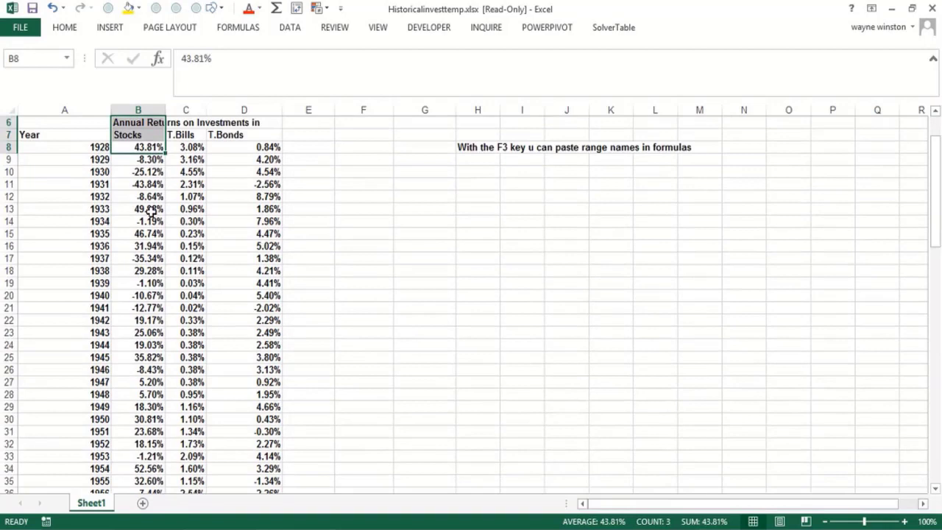
key("Up")
key("Up")
key("Up")
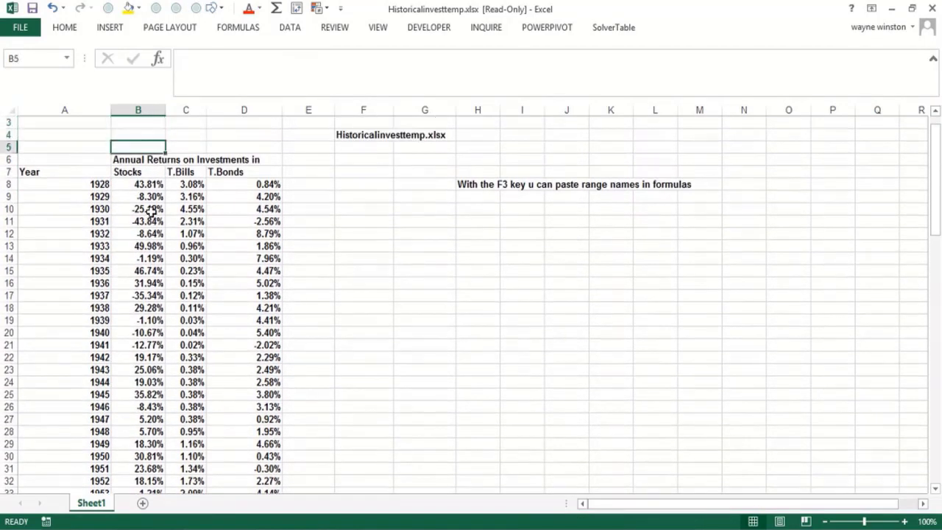
key("Down")
key("Down")
key("Down")
key("Right")
key("Up")
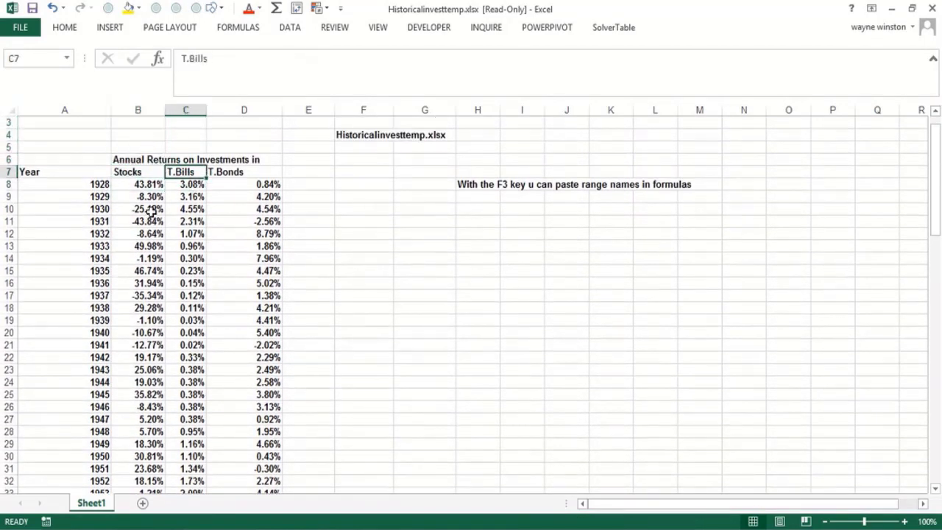
key("Right")
key("Down")
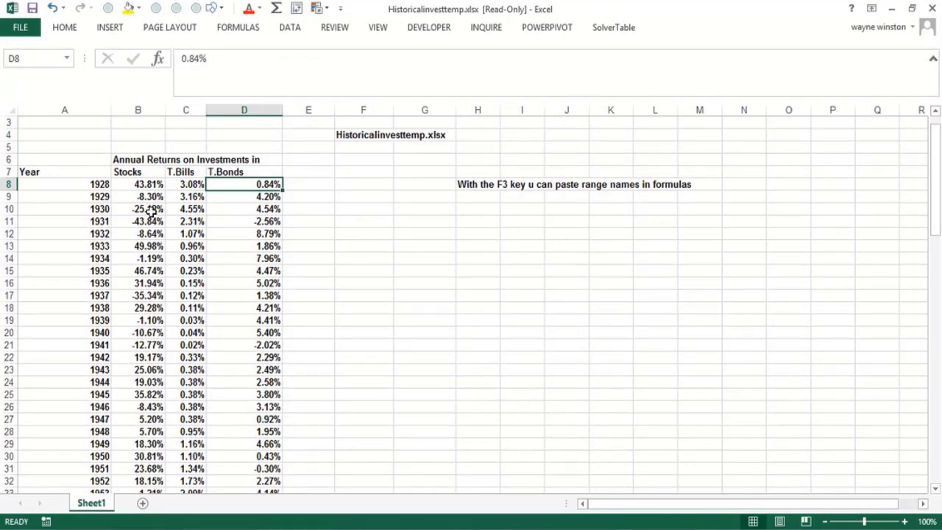
Fill the Stocks, T.Bills and T.Bonds data, including headings, in B7:D89 with yellow.
key("Left")
key("Left")
key("Up")
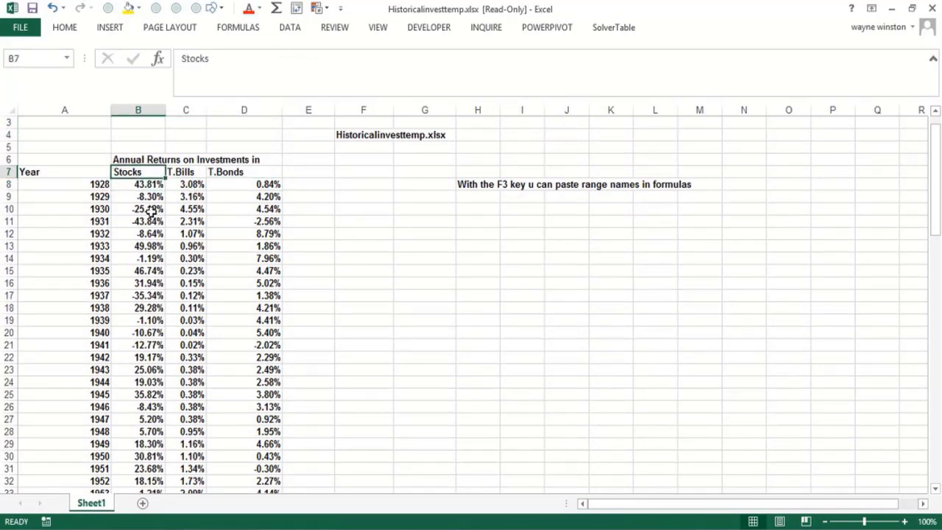
key("shift+Right")
key("shift+Right")
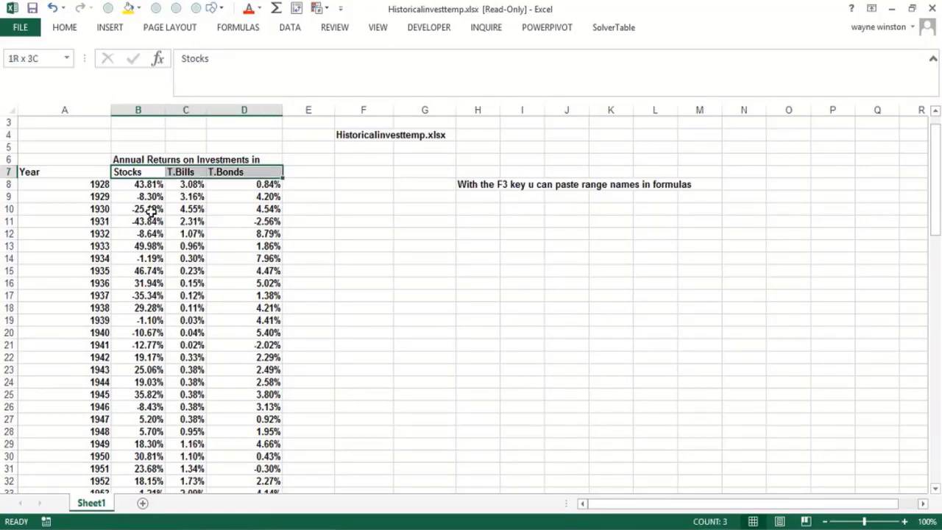
key("ctrl+shift+Down")
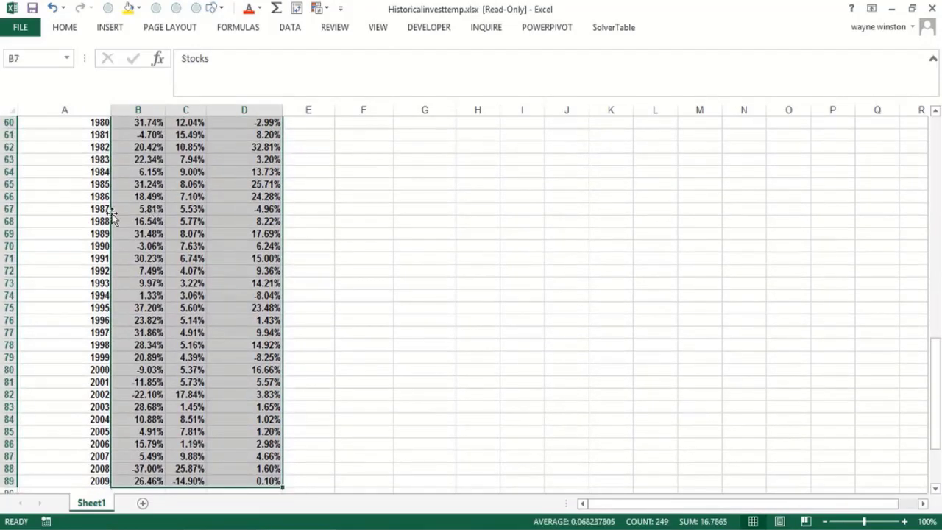
left_click(126, 8)
key("ctrl+BackSpace")
Create range names for B7:D89 from the headings in its top row, and check the list of defined names.
left_click(138, 199)
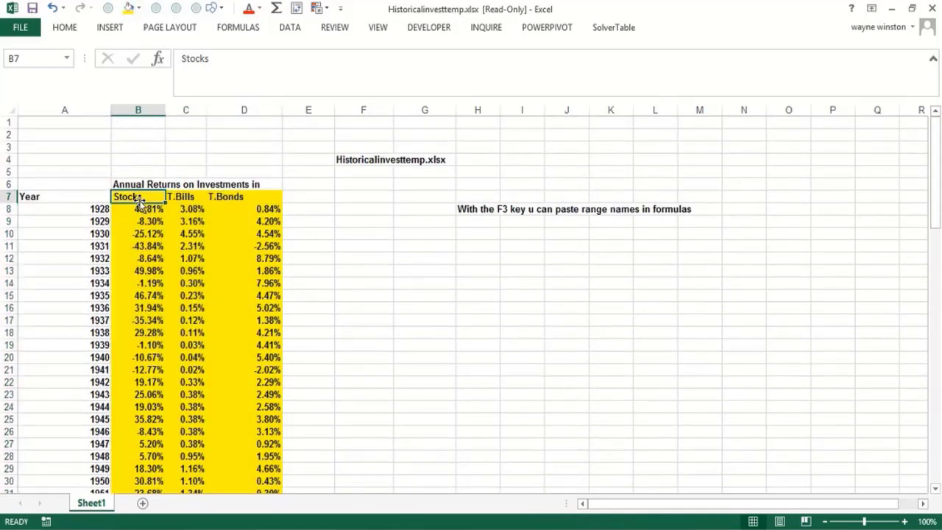
key("shift+Right")
key("shift+Right")
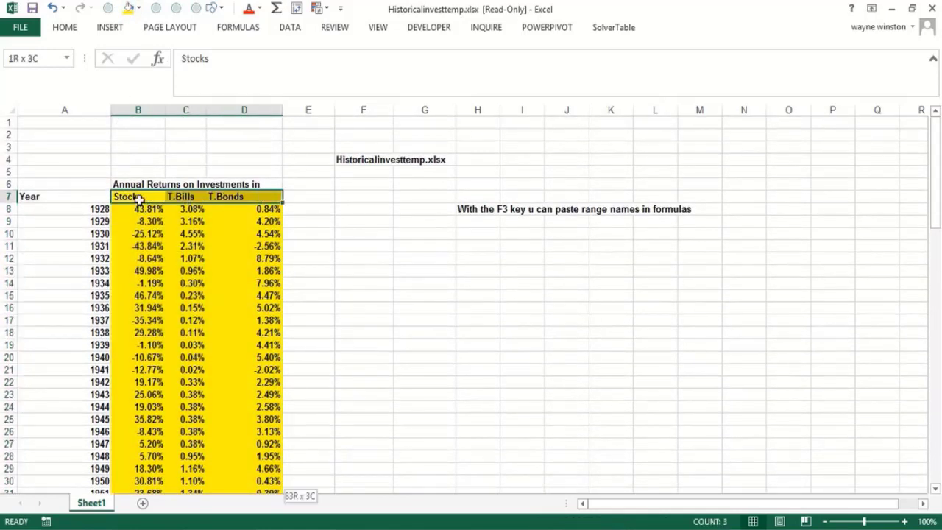
key("ctrl+shift+Down")
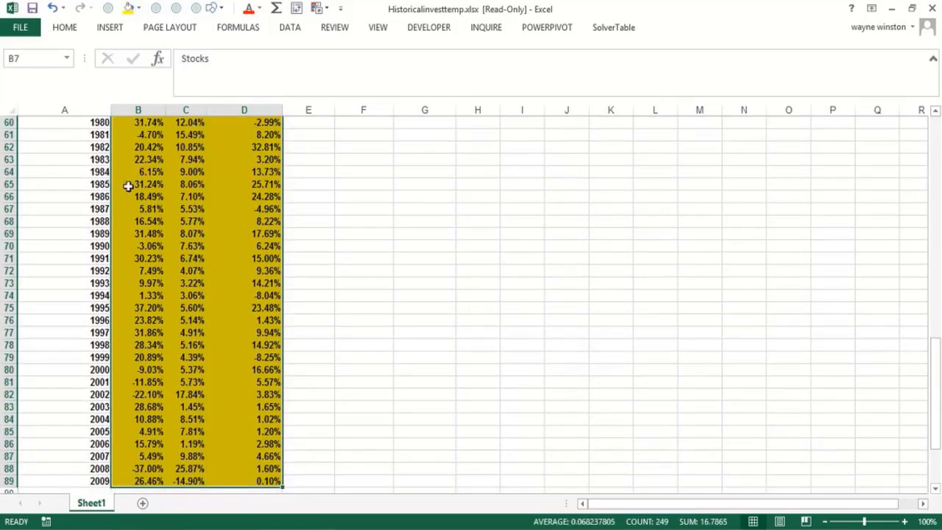
left_click(239, 30)
left_click(441, 83)
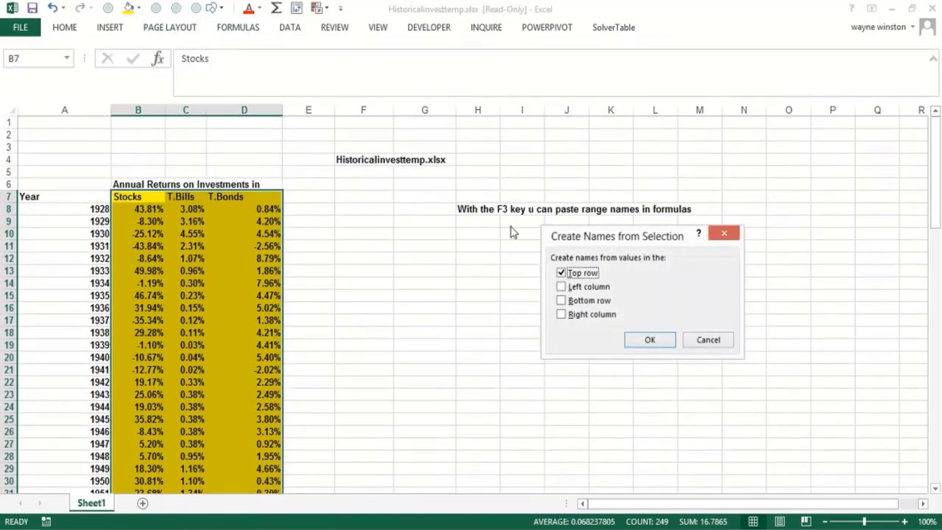
left_click(650, 340)
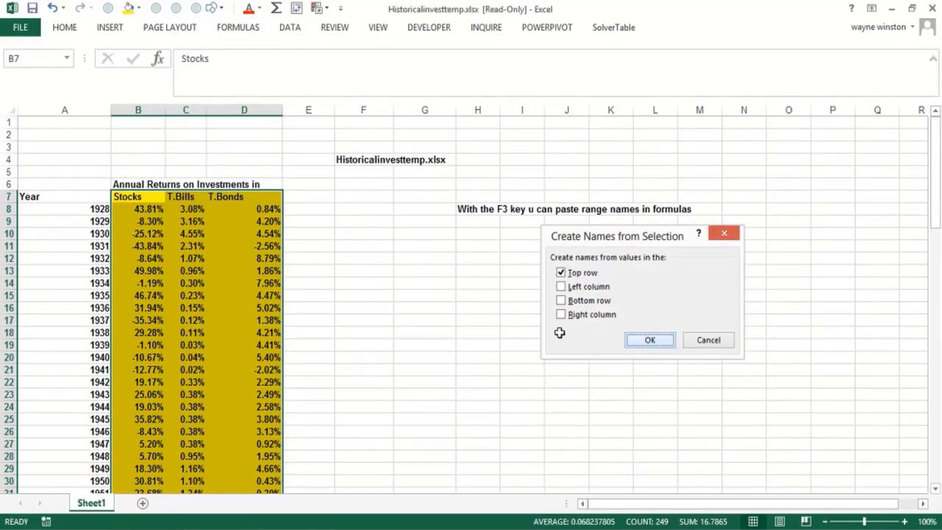
left_click(67, 58)
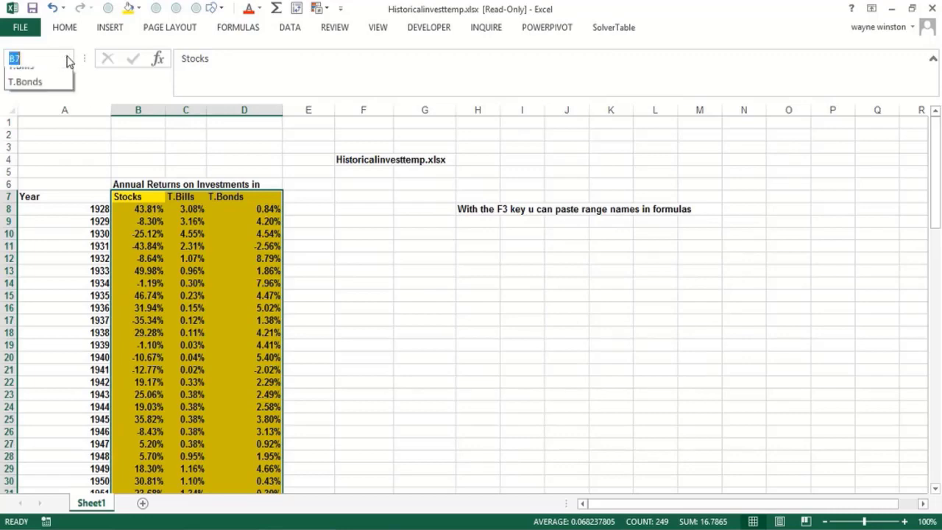
left_click(22, 76)
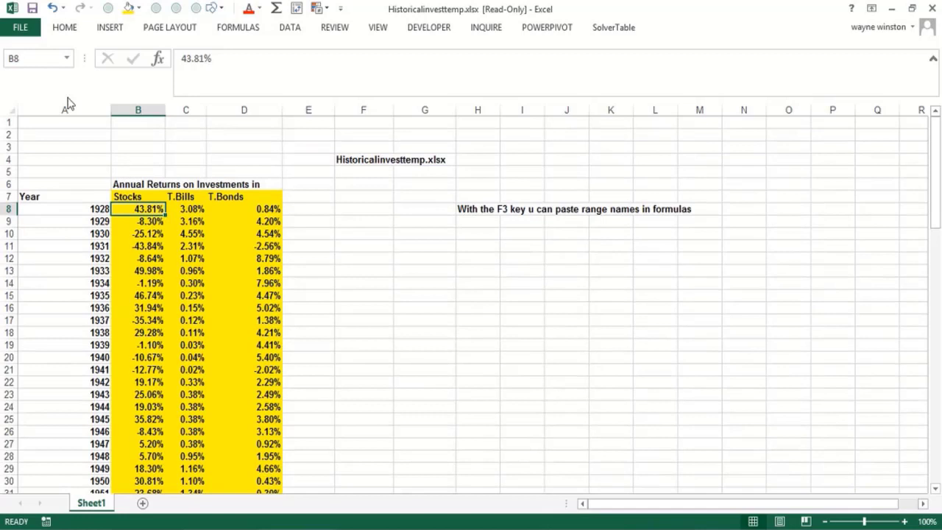
Enter the label "Average Stock Returns" in cell H10.
left_click(473, 234)
type("Av")
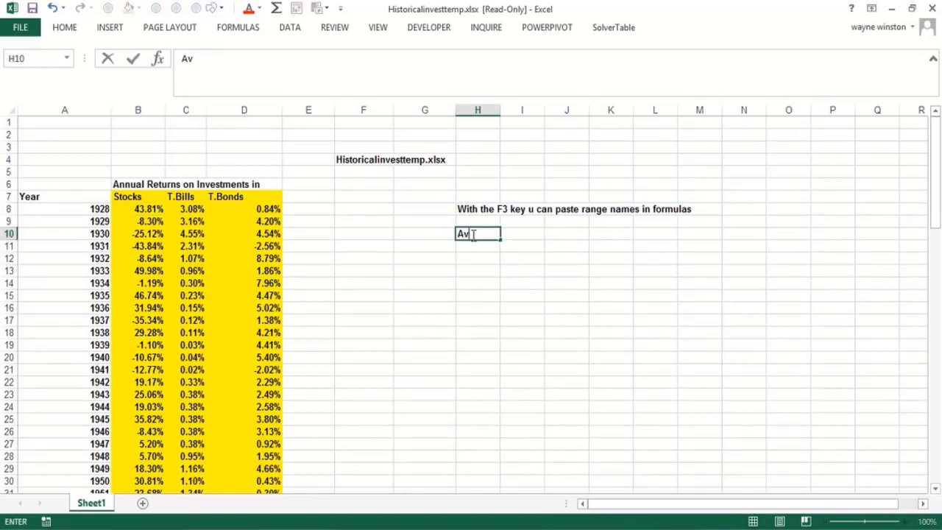
type("erage Sto")
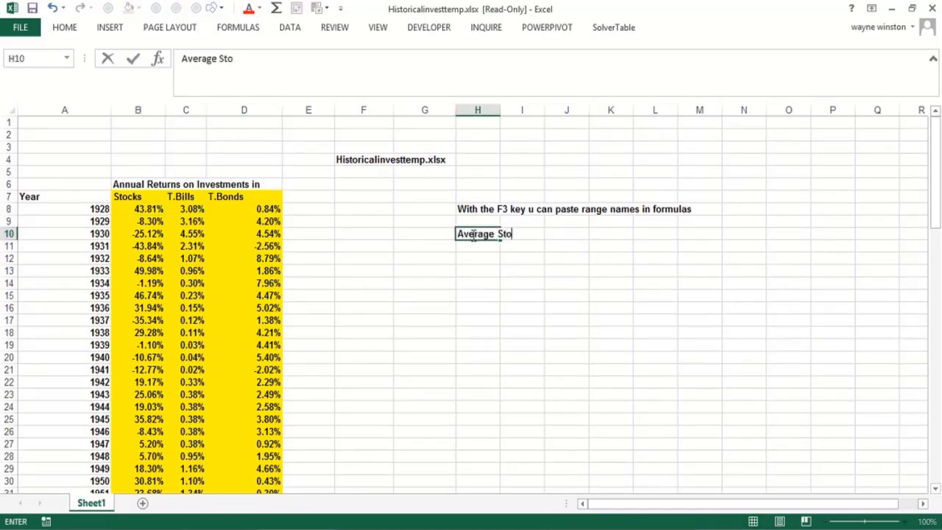
type("ck Returns")
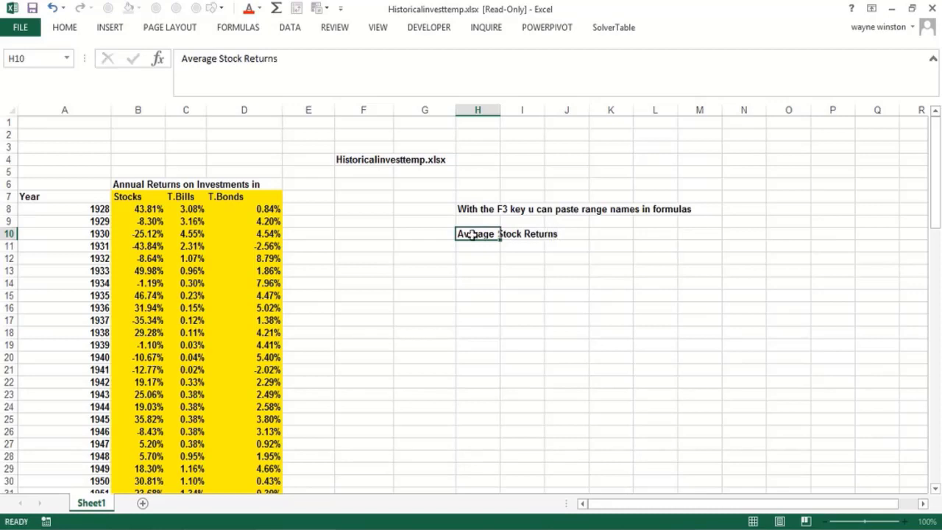
key("Return")
Average all annual stock returns in cell H11 with =AVERAGE(Stocks), picking B8:B89 as the range.
type("=ave")
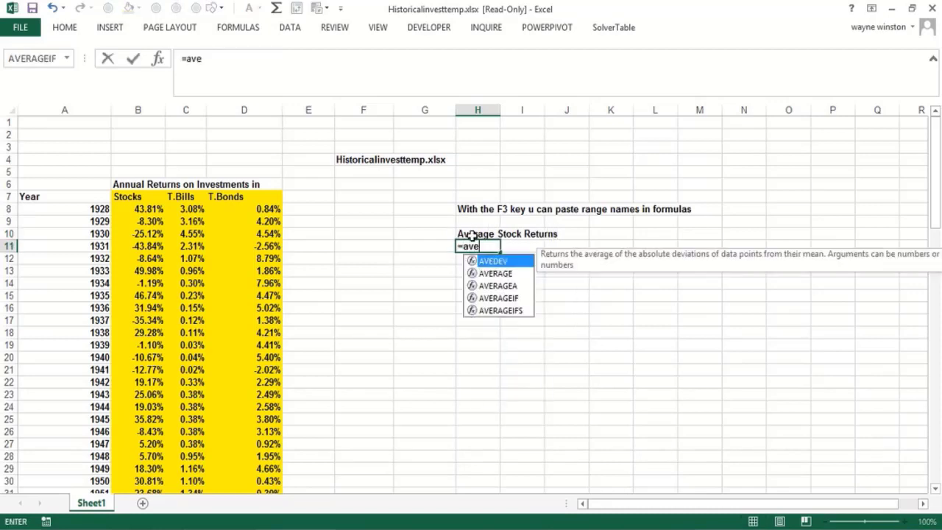
double_click(489, 274)
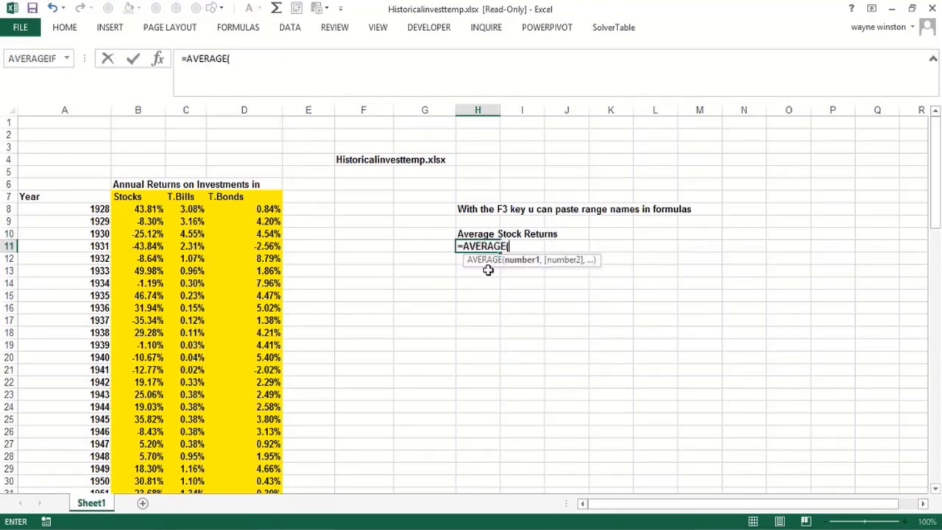
left_click(147, 209)
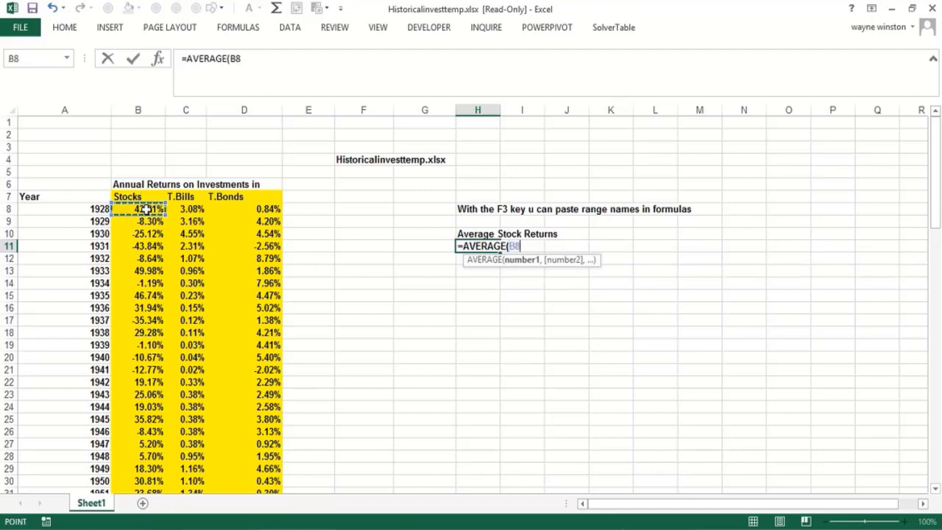
key("ctrl+shift+Down")
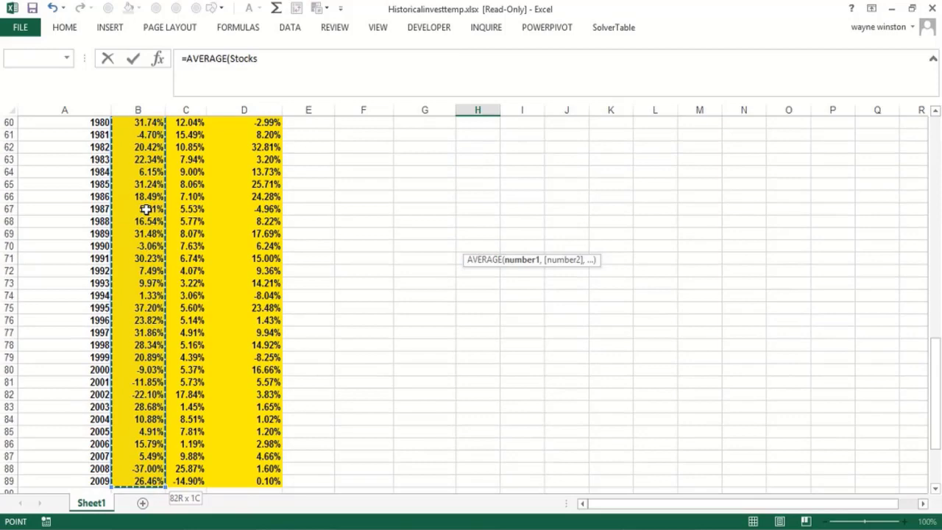
type(")")
key("Return")
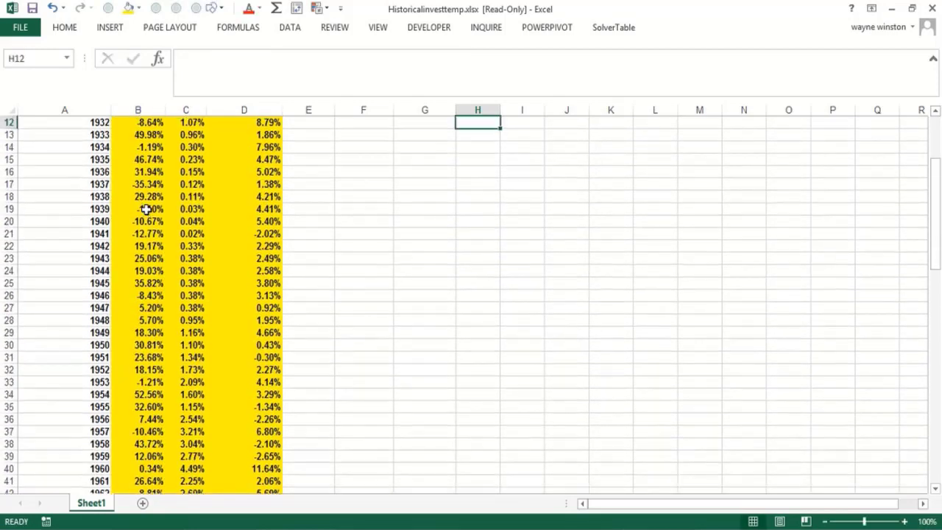
Go back to cell H11 and examine how its average formula refers to the stock data.
key("Up")
key("Up")
key("Down")
key("Up")
key("Up")
key("Up")
key("Up")
key("Up")
key("Up")
key("Up")
key("Up")
key("Up")
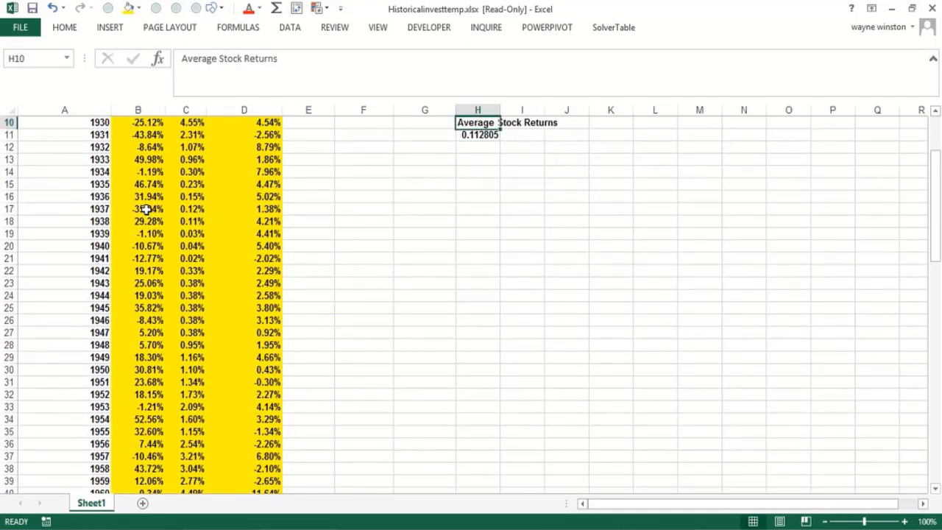
key("Down")
key("Down")
key("Down")
key("Down")
key("Down")
key("Down")
key("Down")
key("Down")
key("Down")
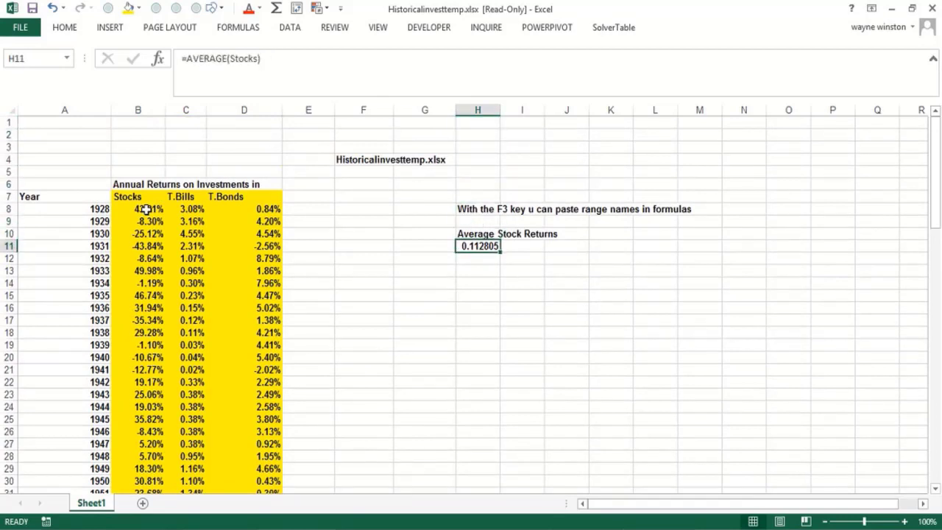
Examine which worksheet cells the Stocks name covers in H11's average formula, leaving the formula as it is.
key("F2")
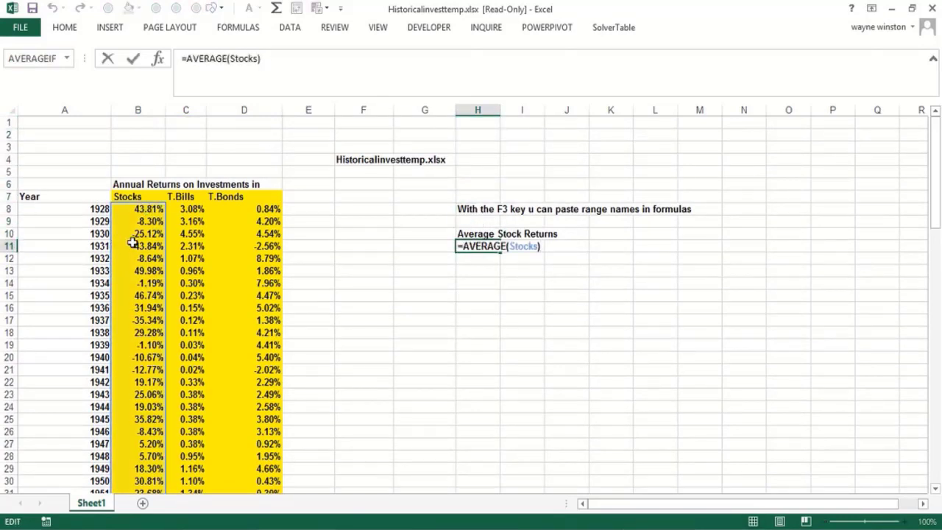
left_click(422, 260)
left_click(474, 247)
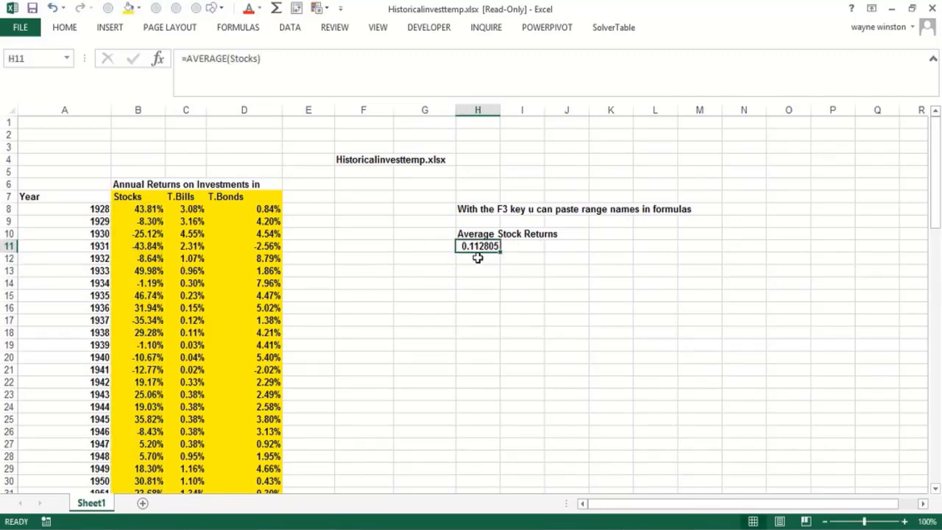
Try to average the stock returns in H12 using the suggested range name Stocks.
left_click(478, 257)
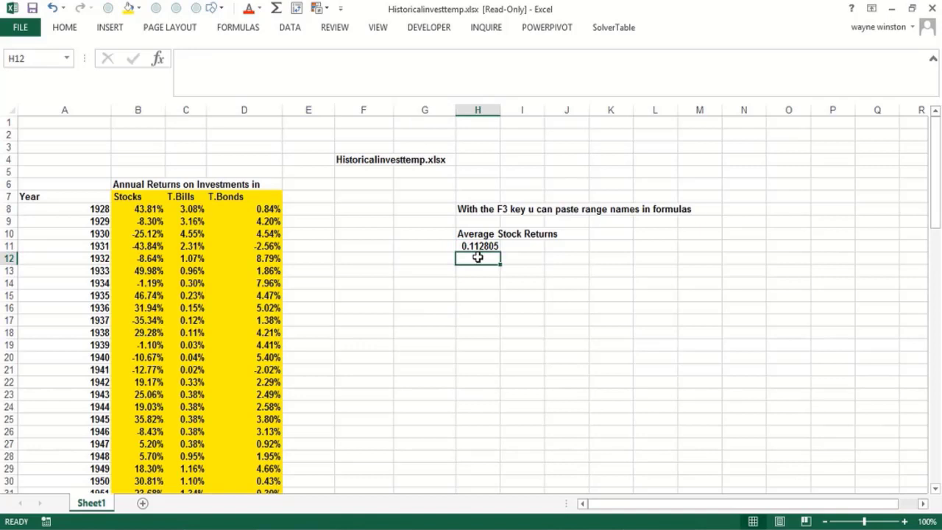
type("=averag")
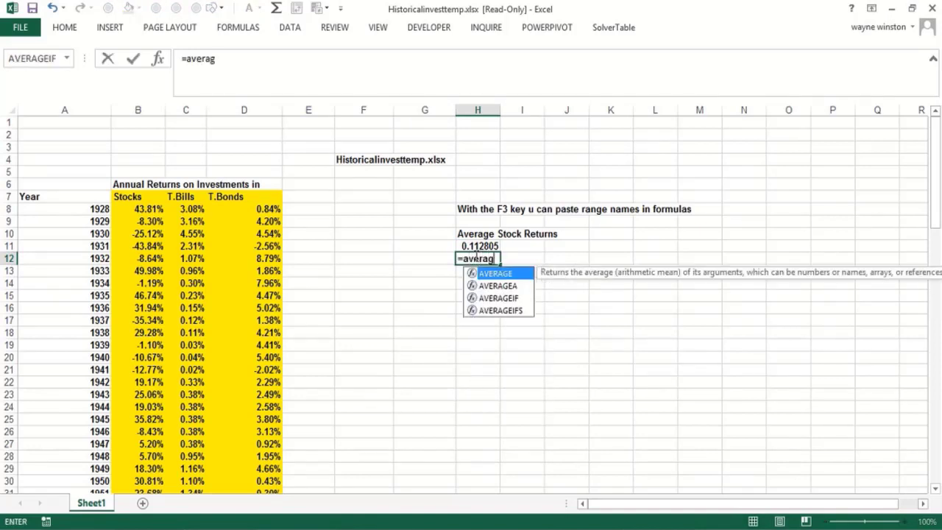
type("e(Sto")
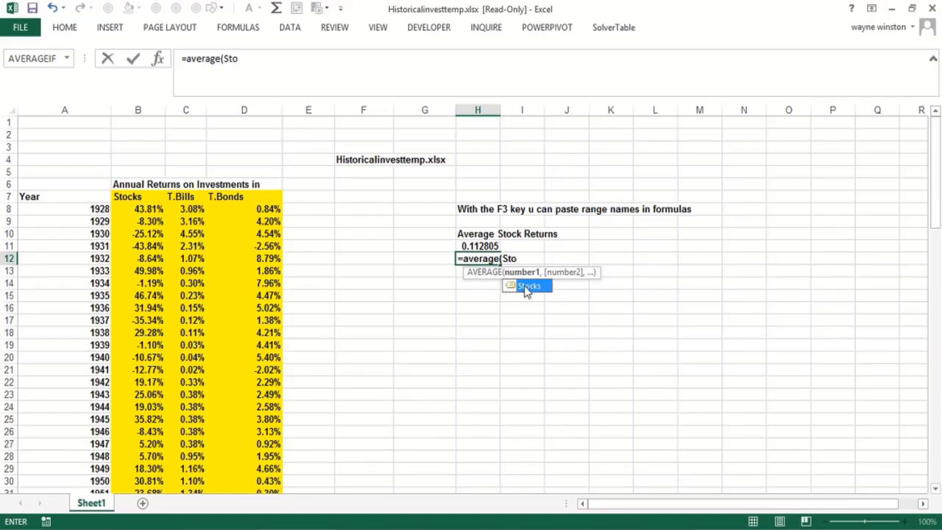
double_click(527, 287)
type(")")
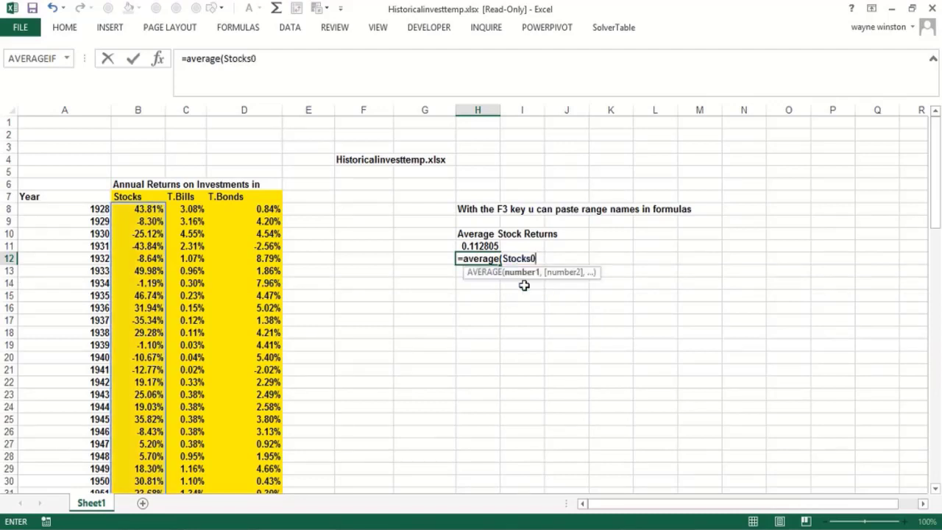
key("Return")
key("Up")
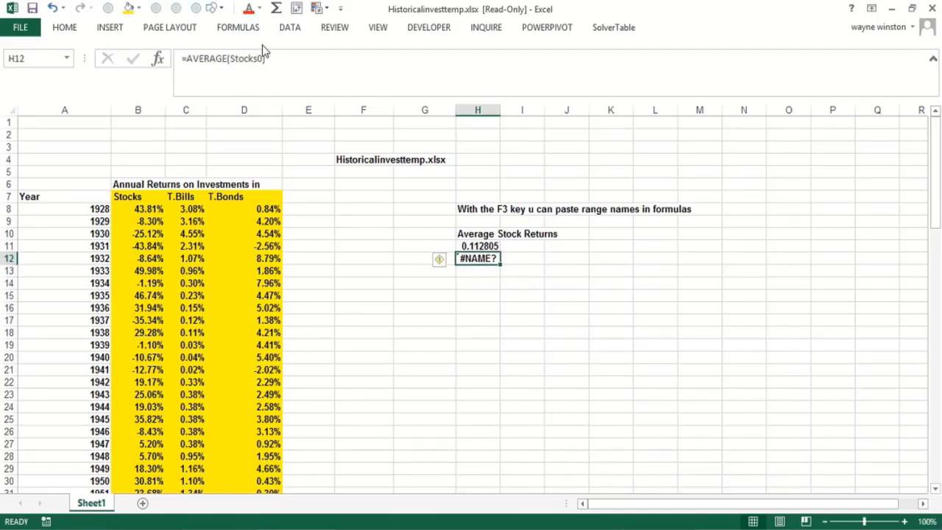
key("F2")
key("Escape")
Enter =AVERAGE(Stocks) in H12, picking both the function and the range name from the formula suggestions.
type("=aver")
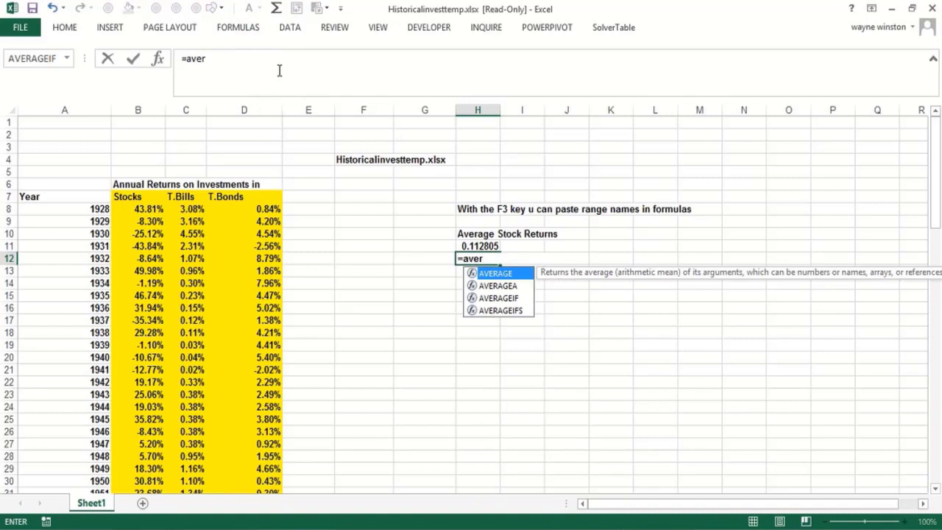
double_click(500, 277)
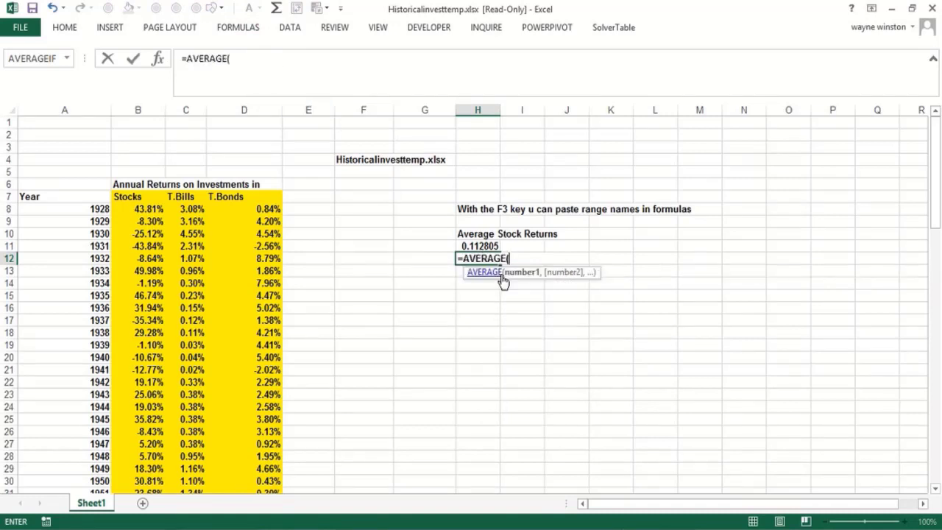
key("F3")
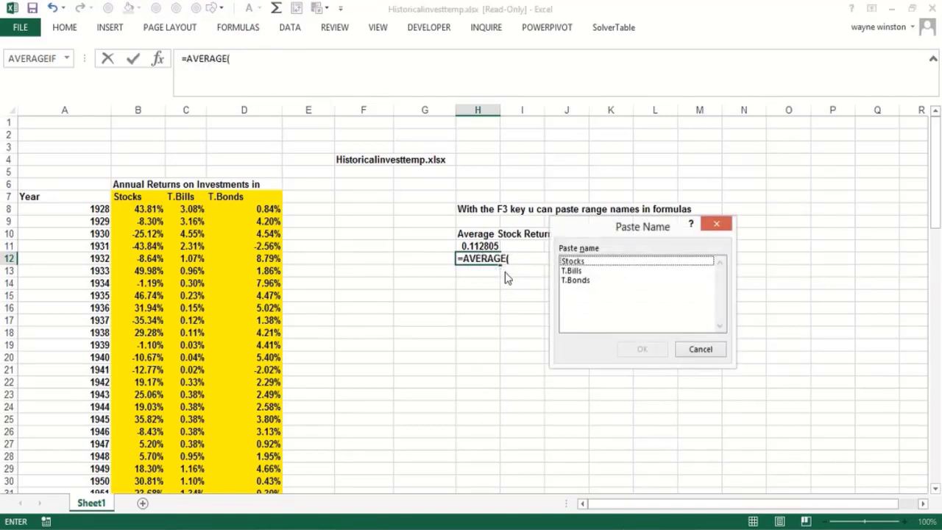
key("Escape")
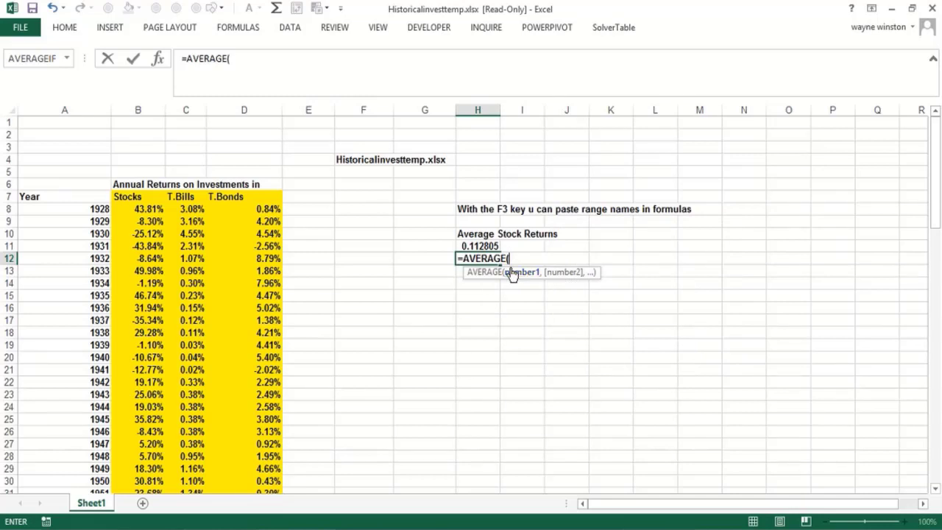
type("Sto")
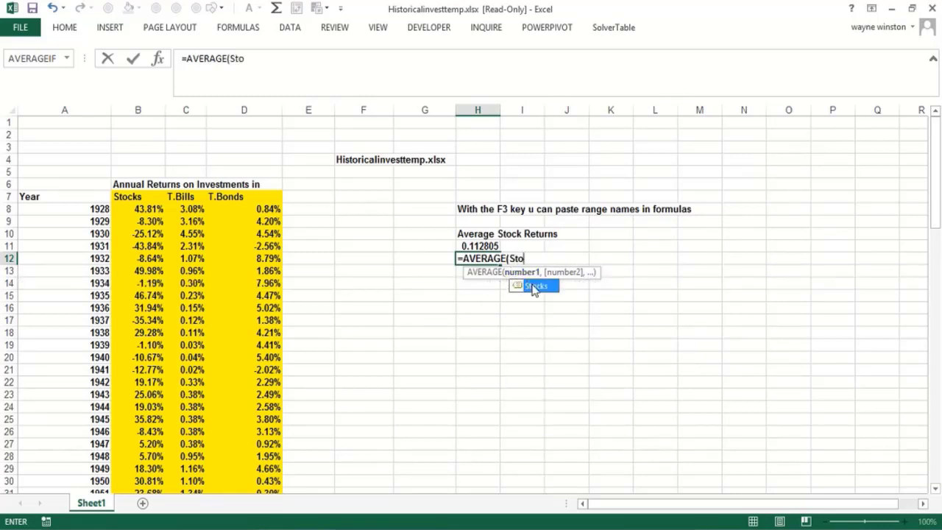
double_click(533, 286)
type(")")
key("Return")
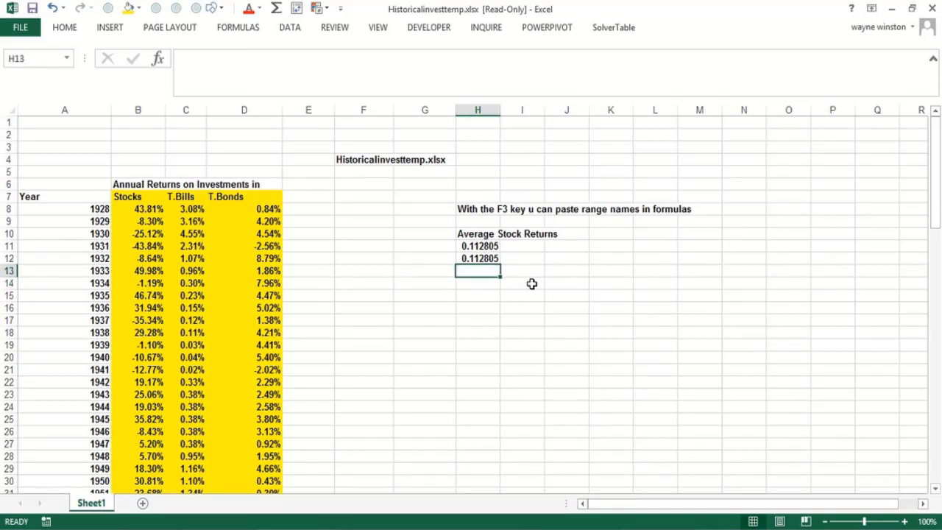
Enter =AVERAGE(Stocks) in H13, inserting the Stocks range name through Paste Name.
type("=av")
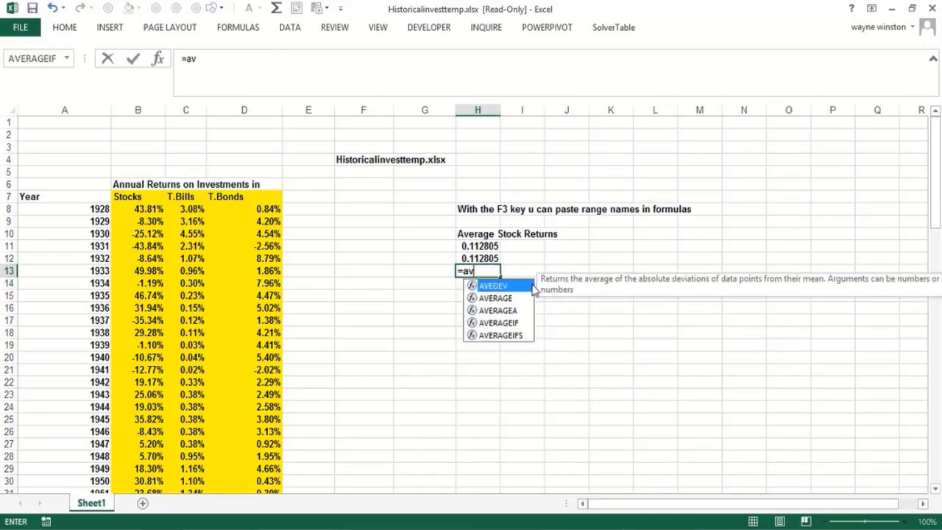
double_click(514, 298)
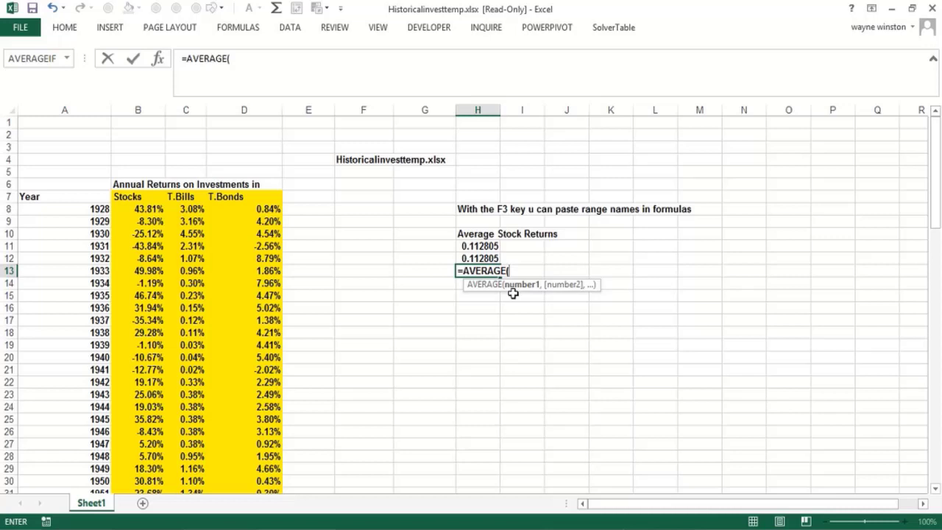
key("F3")
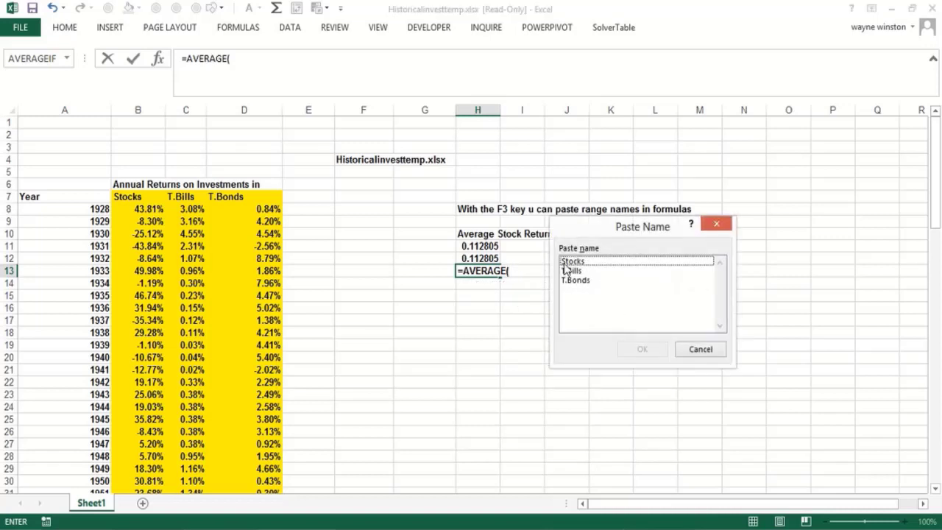
left_click(577, 262)
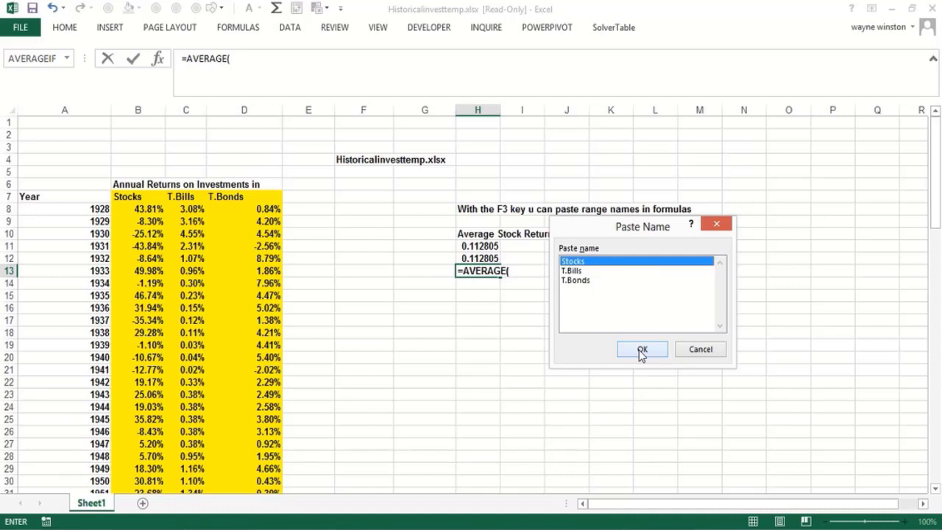
left_click(640, 350)
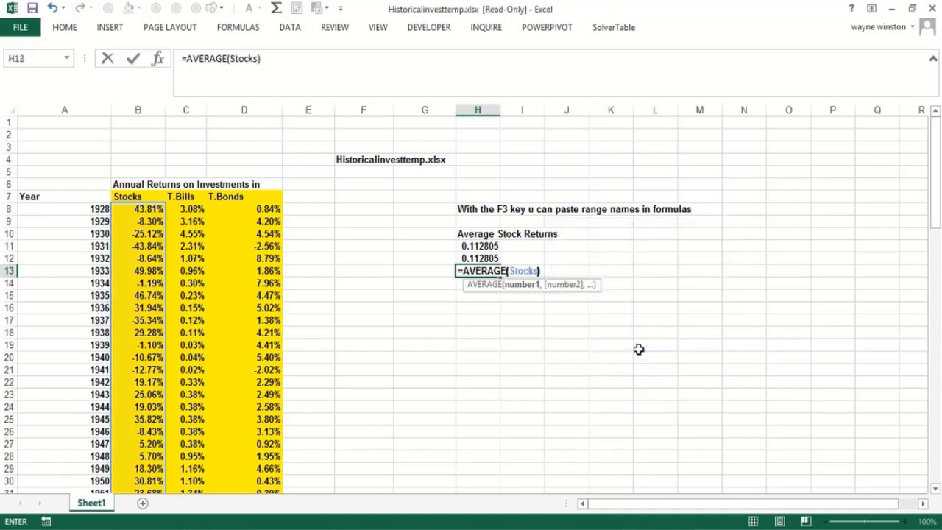
key("Return")
type("\\")
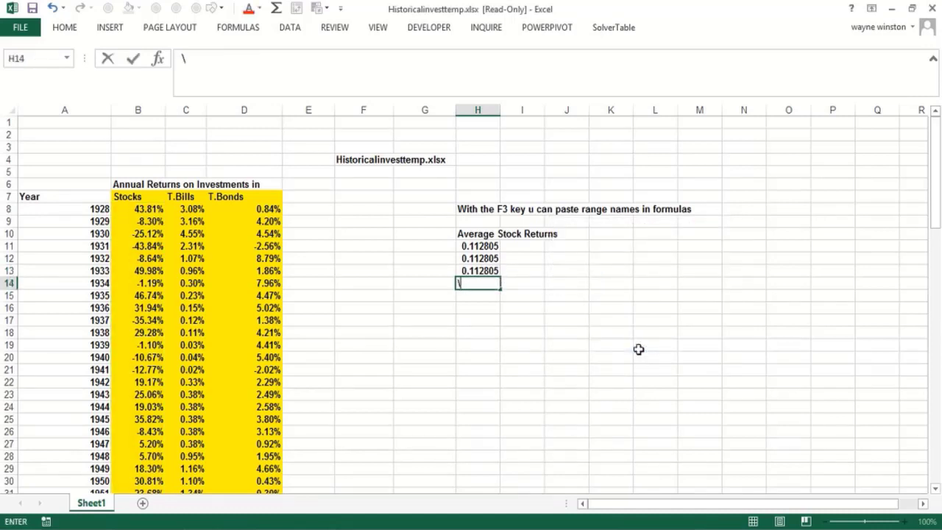
key("Escape")
Write the note "Also with the F3 trick you can Paste a List" in H16 and "of range names into a blank area" in H17.
key("Down")
key("Down")
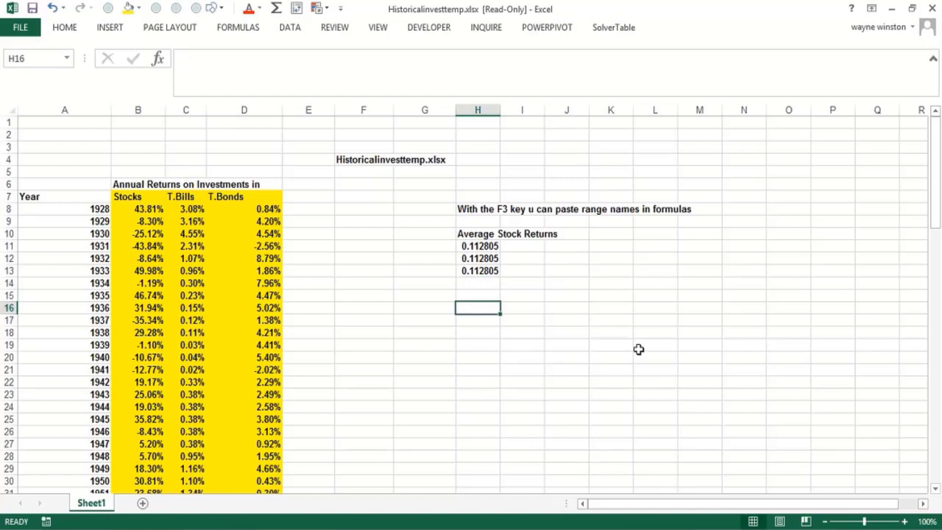
type("Also with the F")
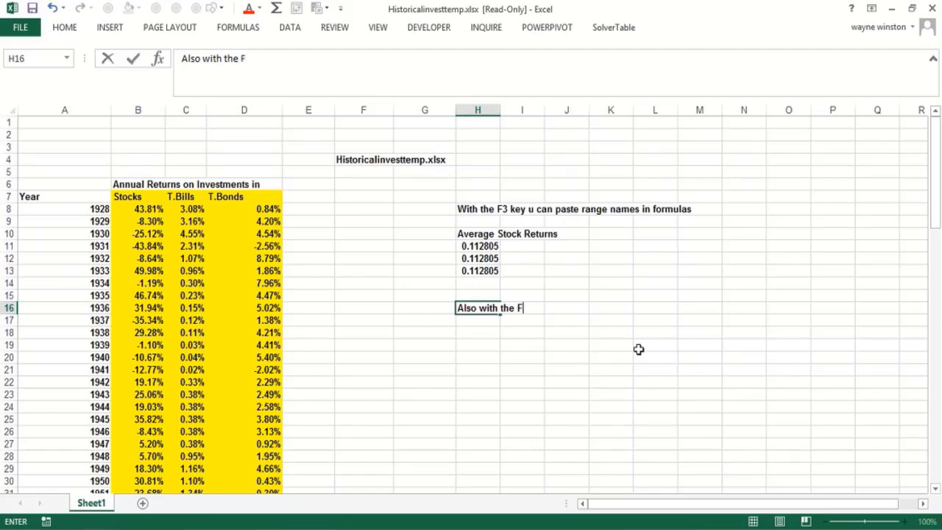
type("3 trick you can")
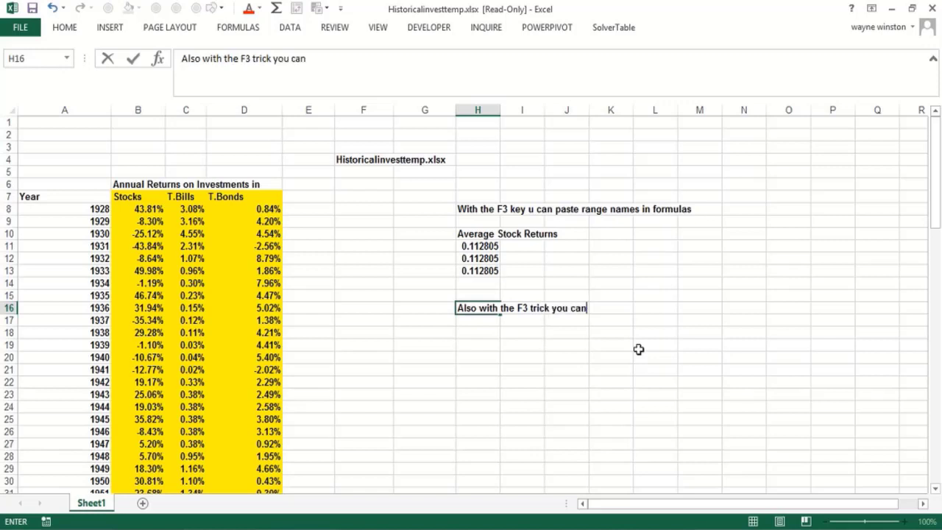
type(" Paste a List")
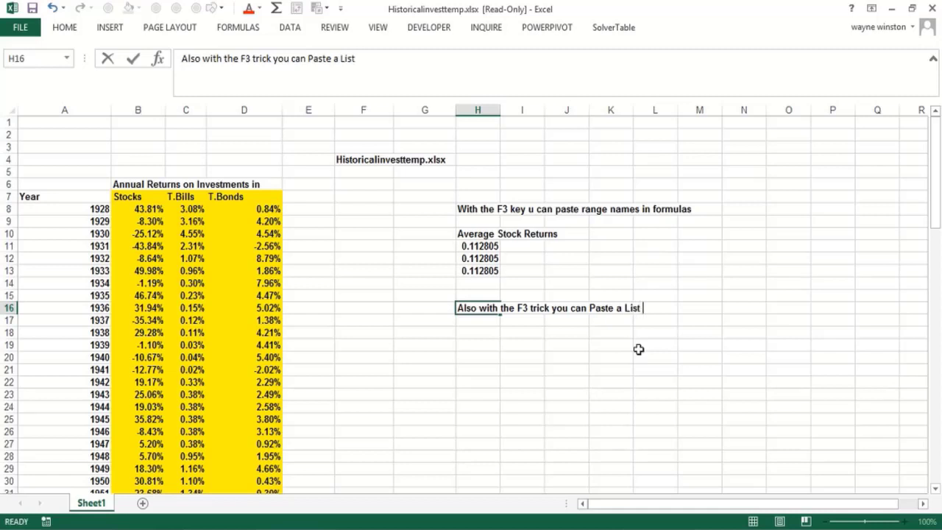
key("Return")
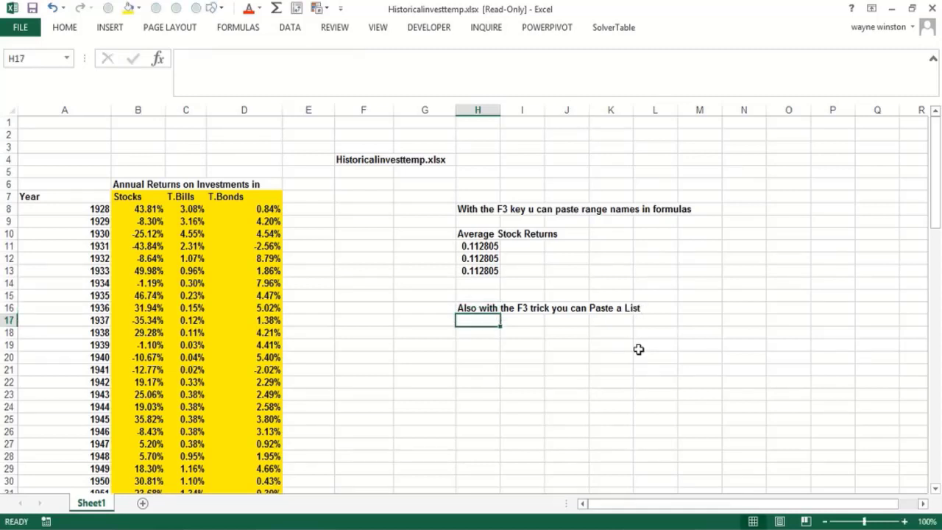
type("of range n")
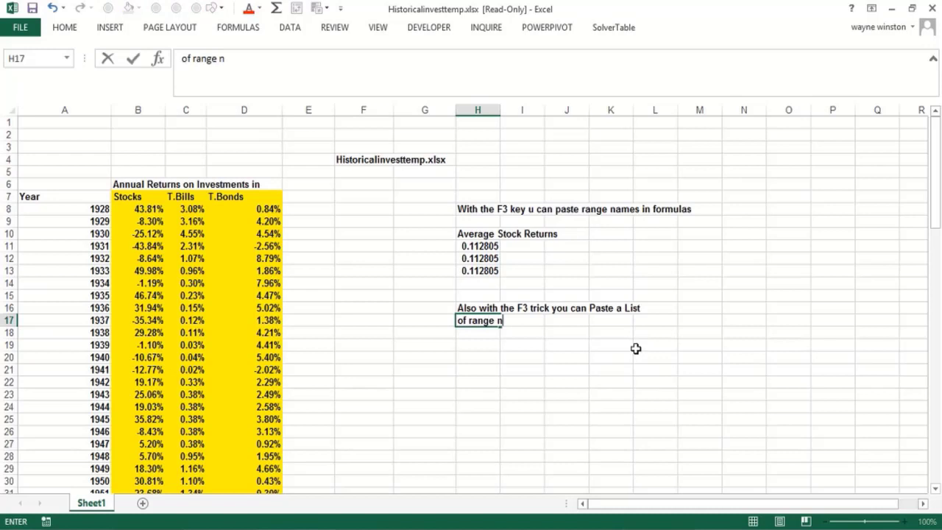
type("ames into")
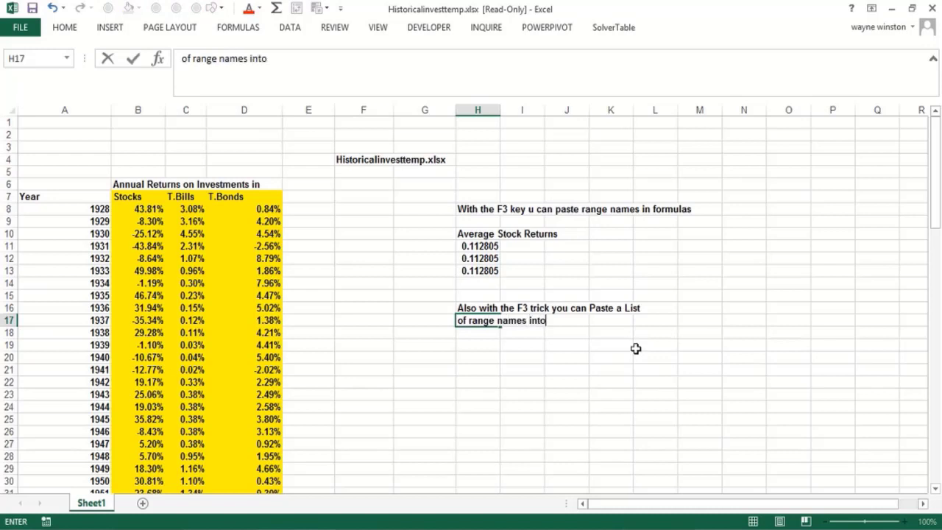
type(" a blank are")
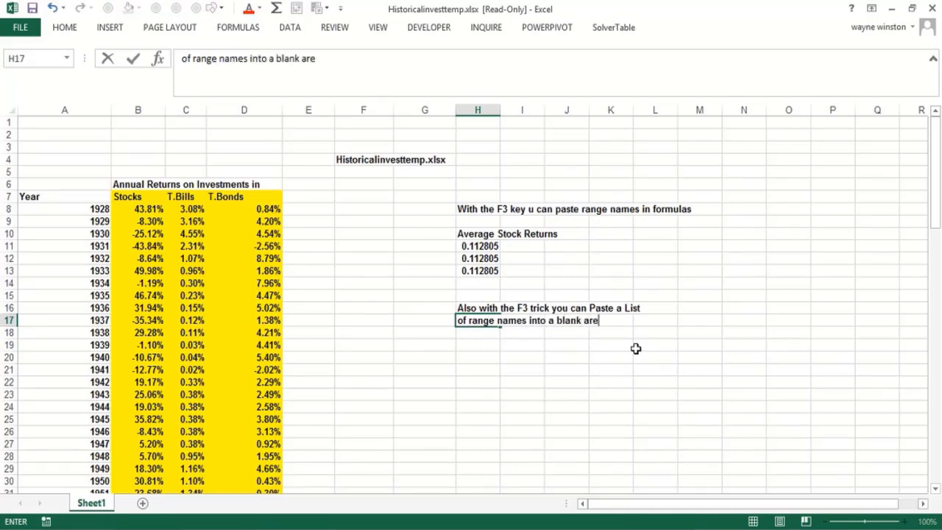
type("a")
key("Return")
Paste the full list of range names and their references into the blank area starting at H20.
key("Return")
key("Return")
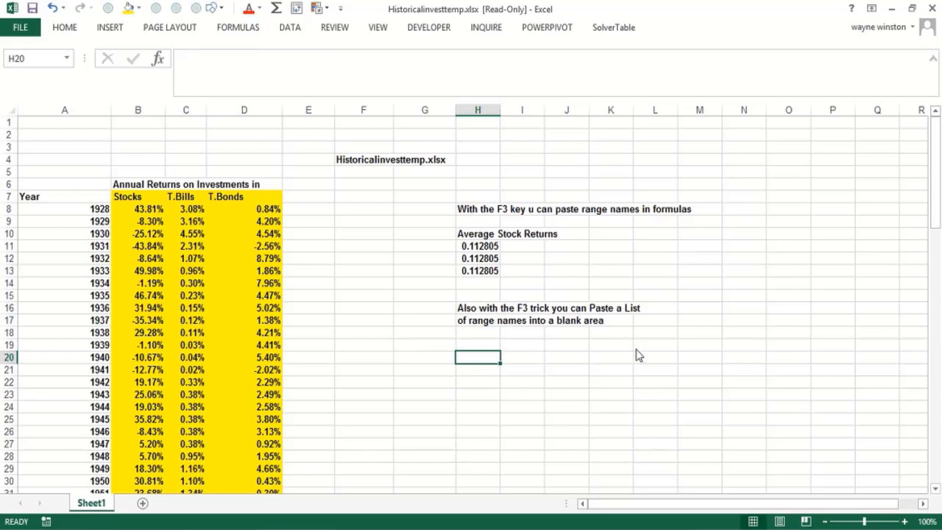
key("F3")
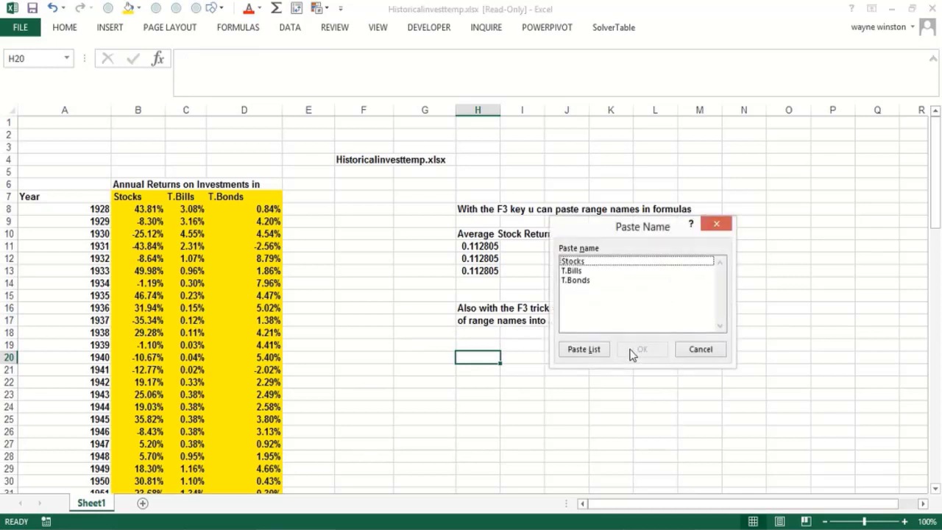
left_click(583, 349)
left_click(471, 405)
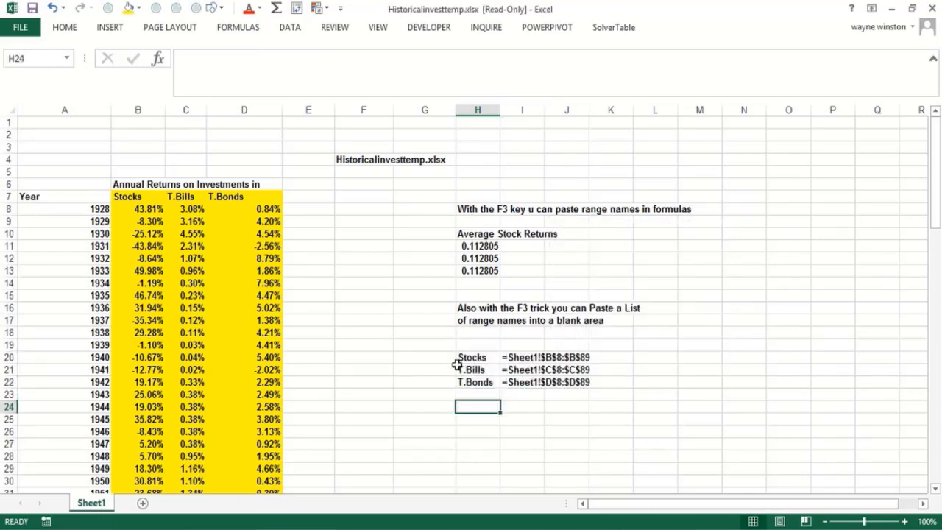
Review the pasted range names and their cell references in H20:I22.
left_click(473, 359)
left_click(531, 371)
left_click(480, 382)
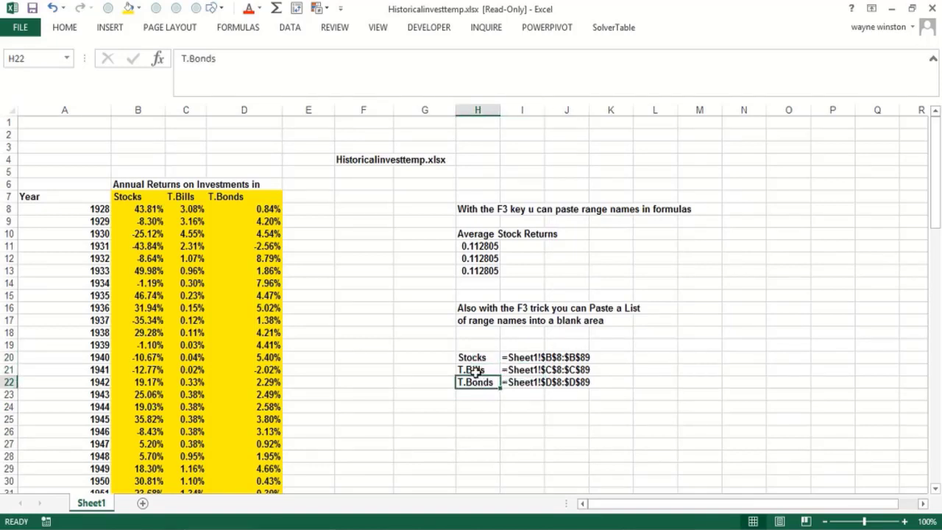
left_click(382, 412)
left_click(389, 353)
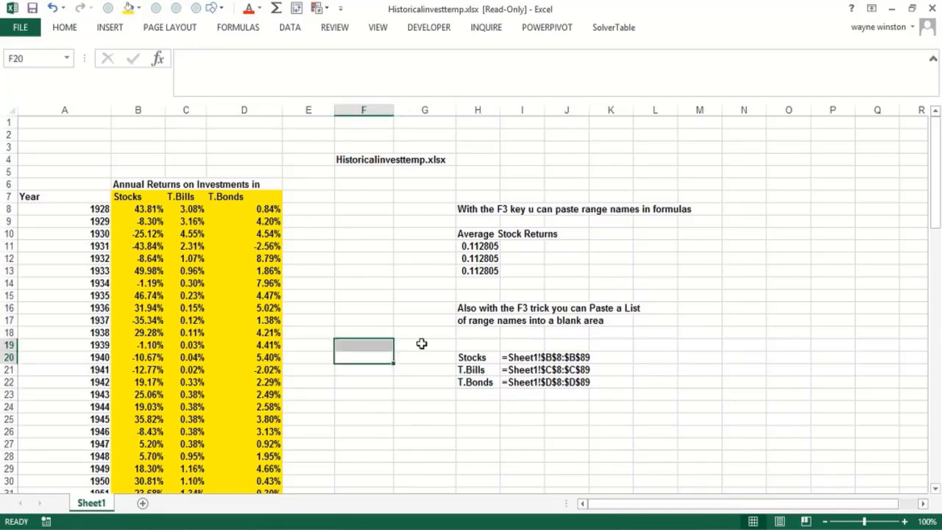
left_click(423, 344)
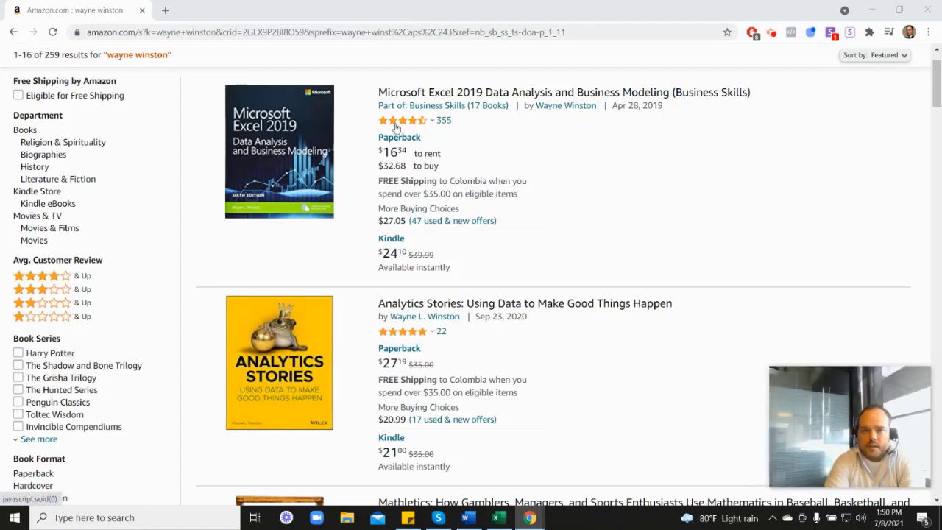
In the Amazon results in Chrome, browse the Excel and analytics books down to Marketing Analytics and back up to Mathletics.
mouse_move(404, 127)
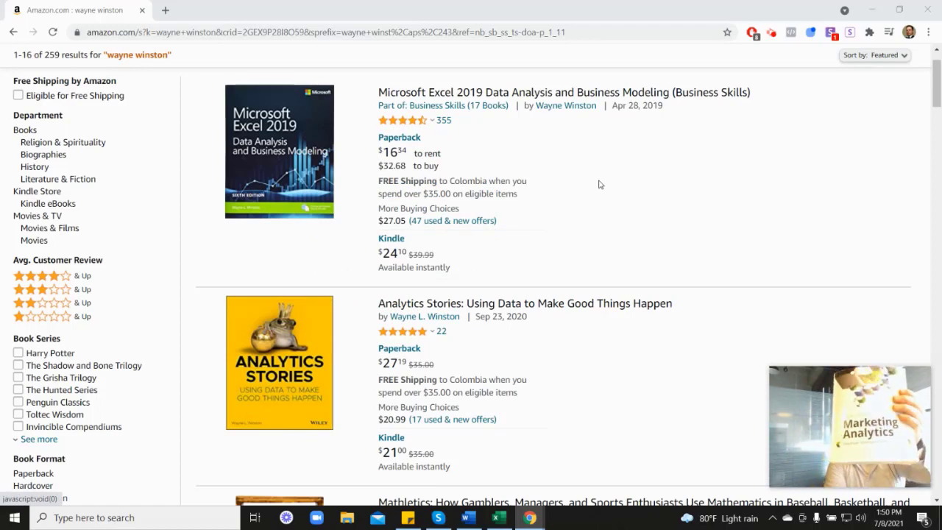
scroll(841, 305, "down", 6)
scroll(731, 359, "down", 1)
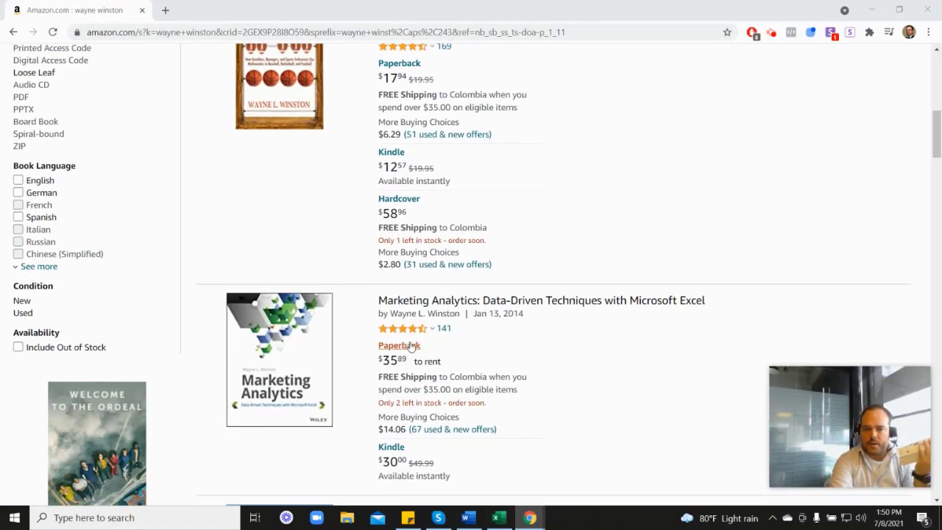
mouse_move(430, 275)
scroll(548, 280, "up", 5)
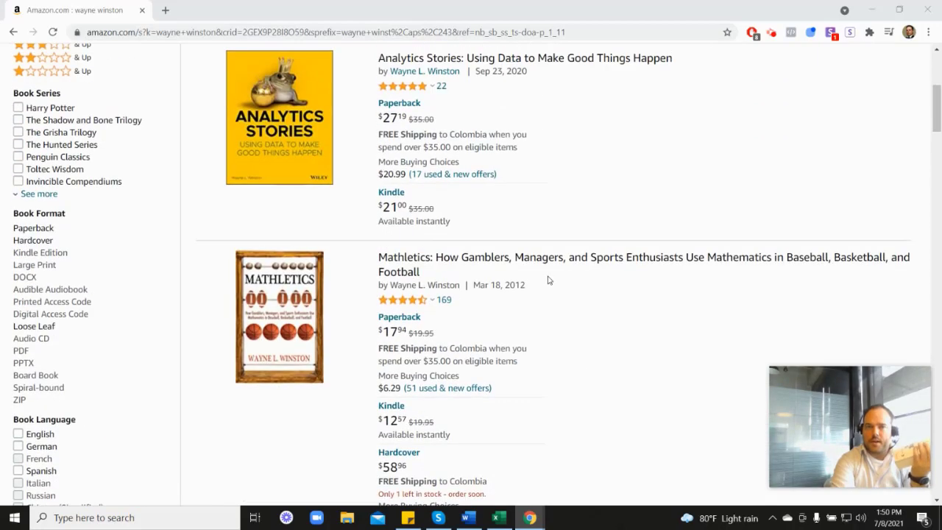